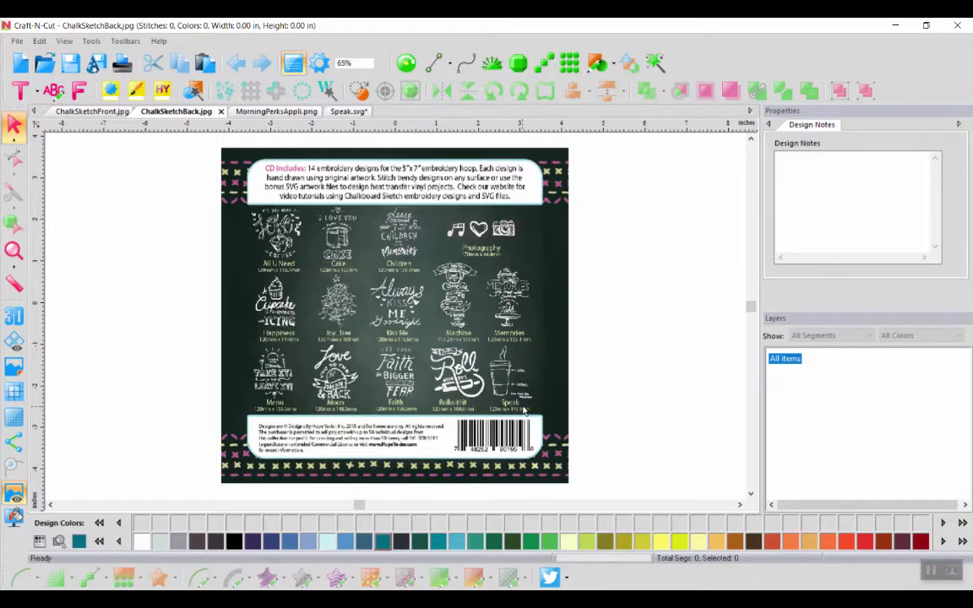
- Delete the "Shhh!", "ALMOST," and "NOW YOU MAY SPEAK" captions with their pointer lines beside the cup in Speak.svg
click(268, 112)
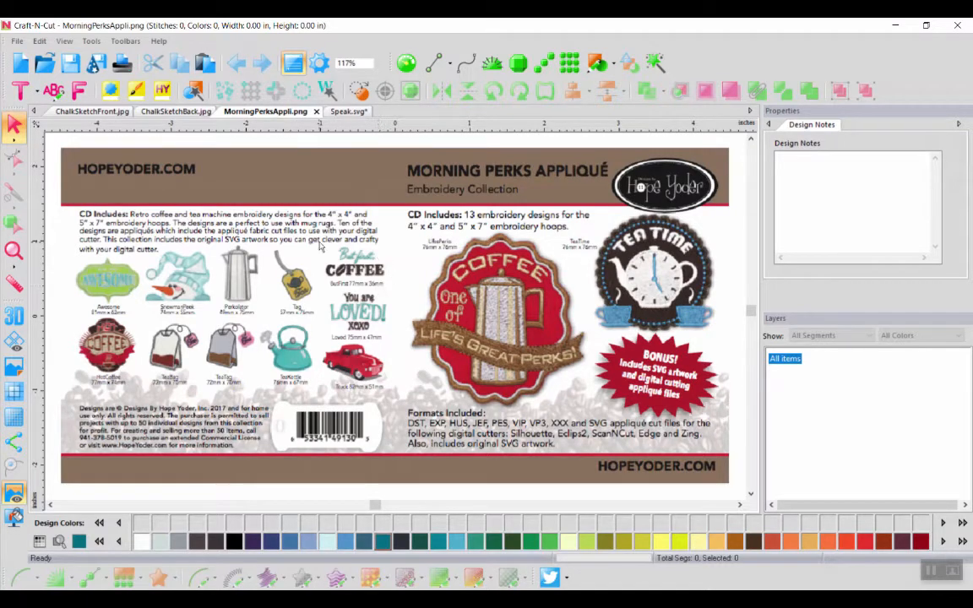
click(346, 111)
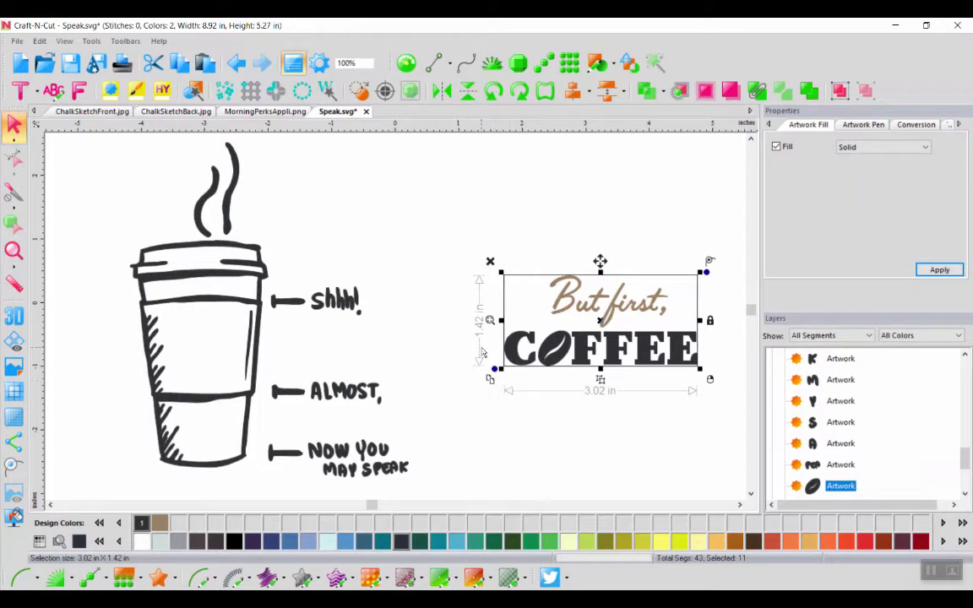
click(421, 466)
drag(420, 473, 260, 258)
key(Delete)
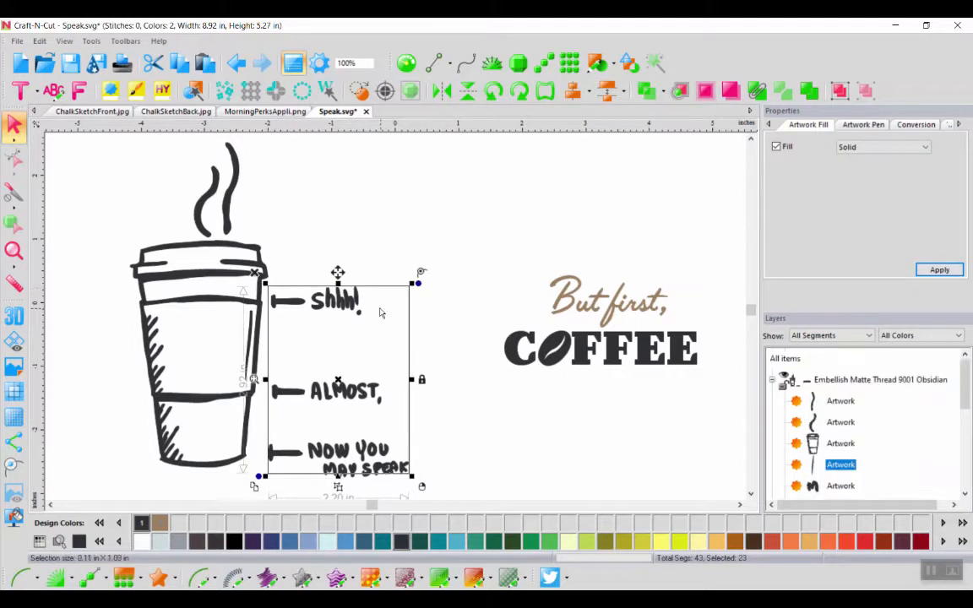
drag(322, 450, 427, 488)
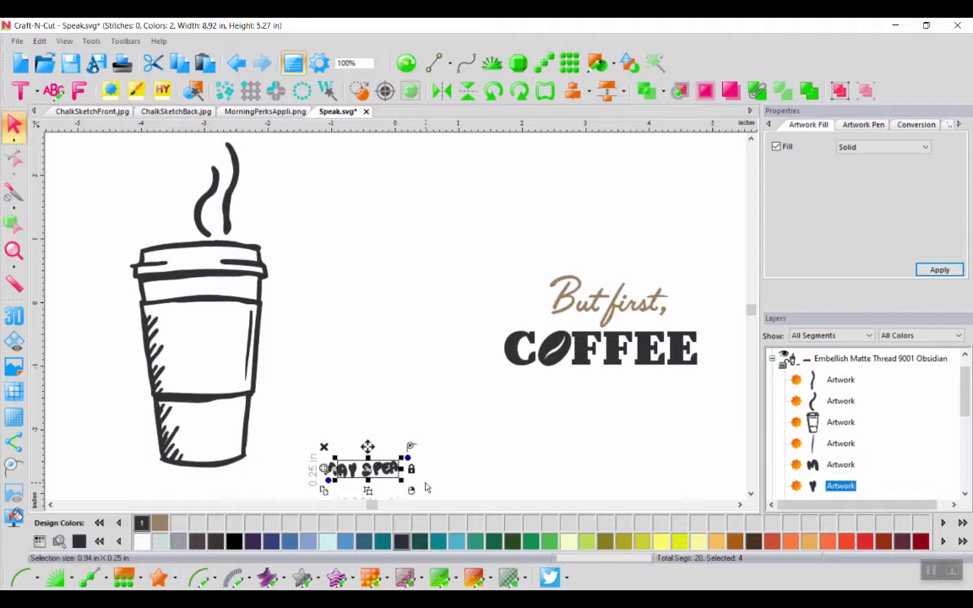
key(Delete)
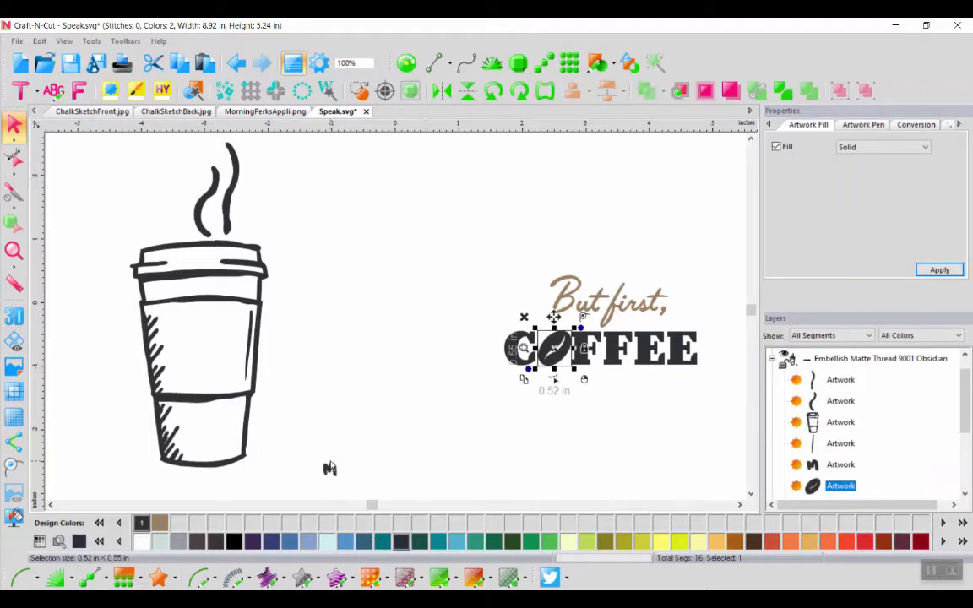
drag(313, 456, 347, 489)
key(Delete)
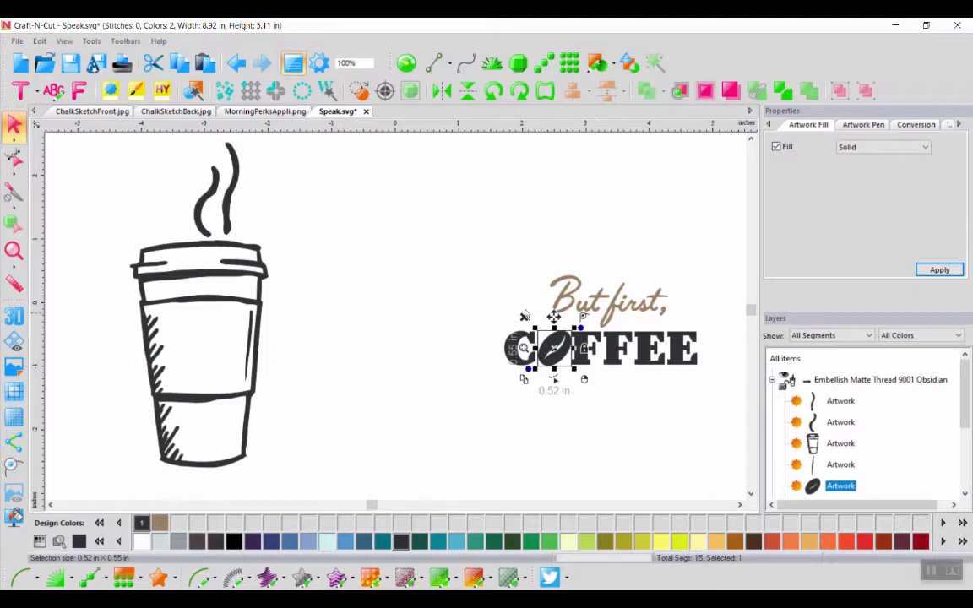
- Insert the Heart 003 artwork from the Shapes category of the custom shapes library
drag(485, 241, 716, 425)
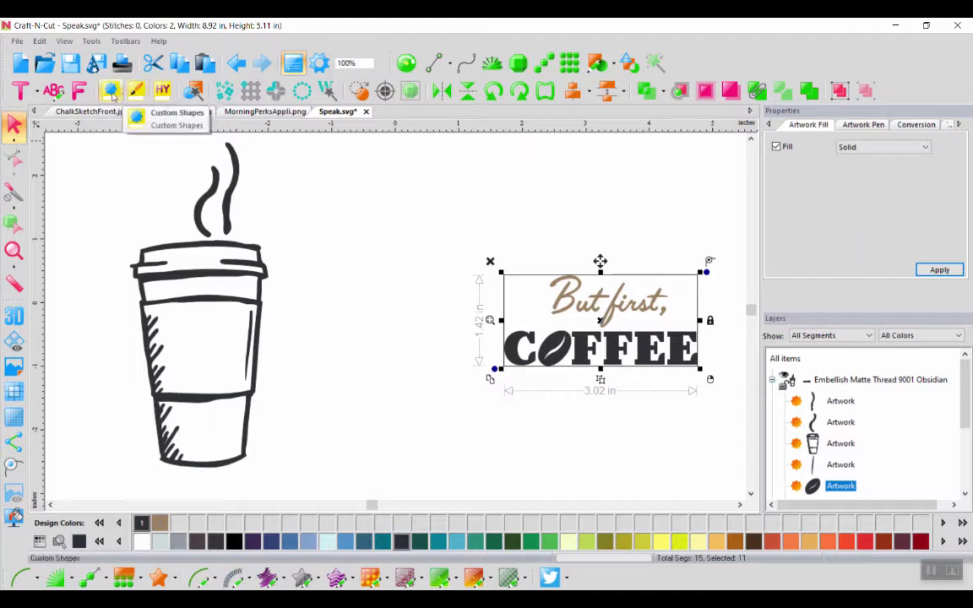
click(110, 92)
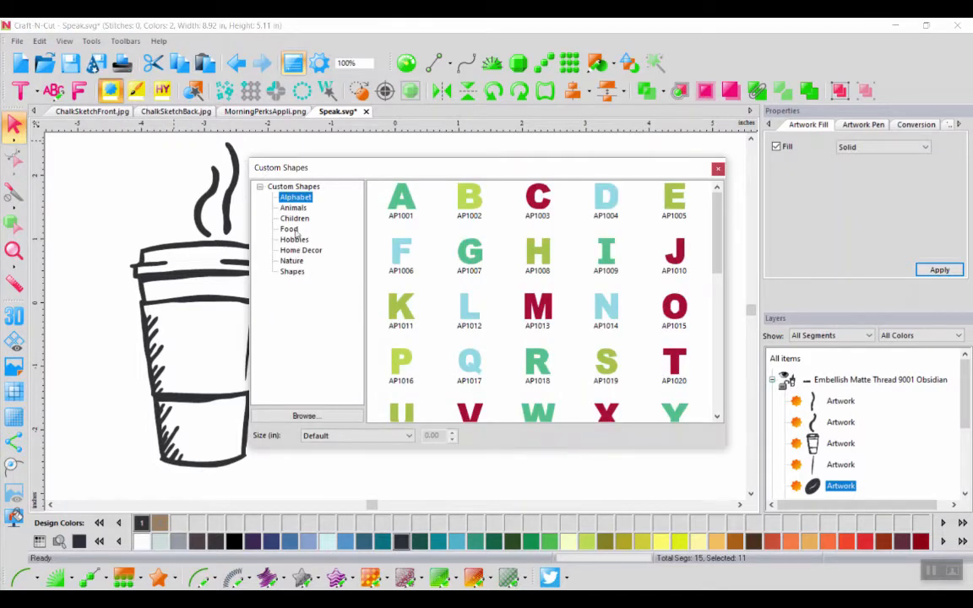
click(295, 217)
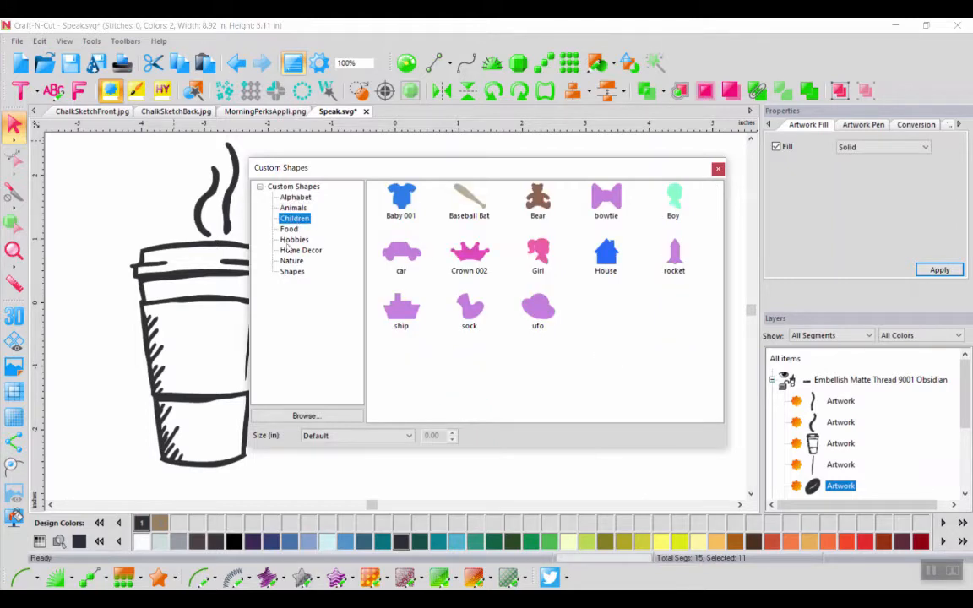
click(291, 239)
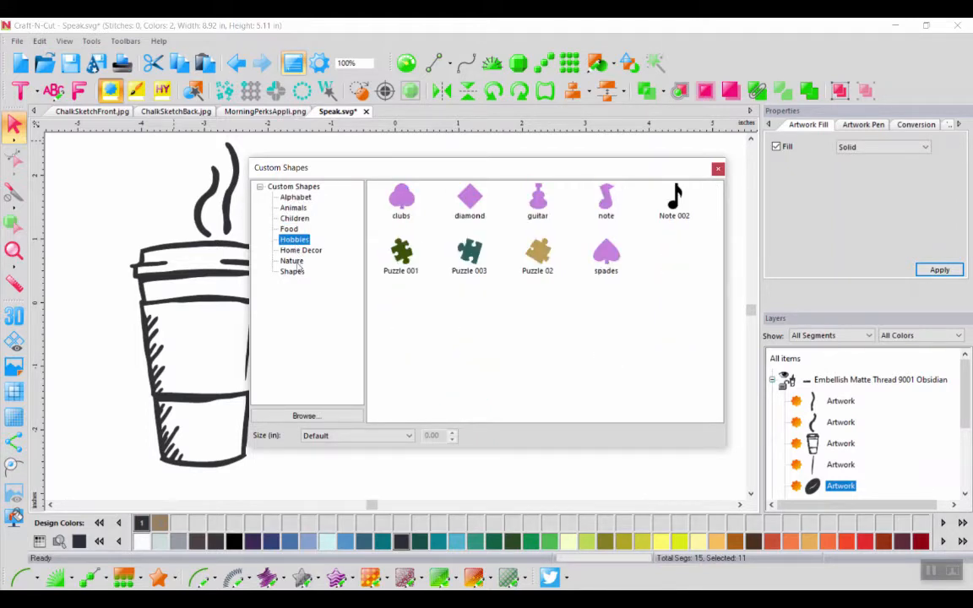
click(292, 271)
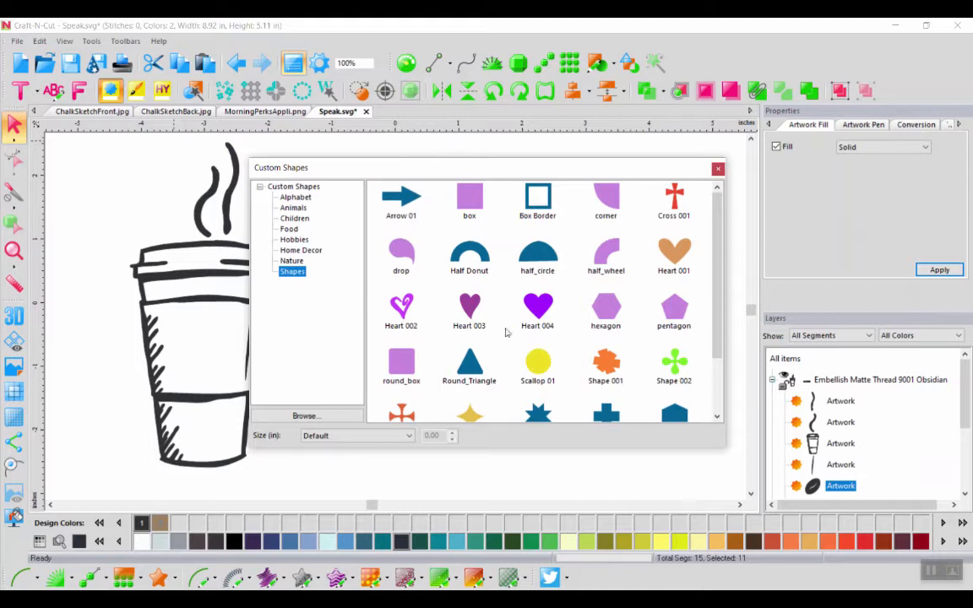
double_click(468, 306)
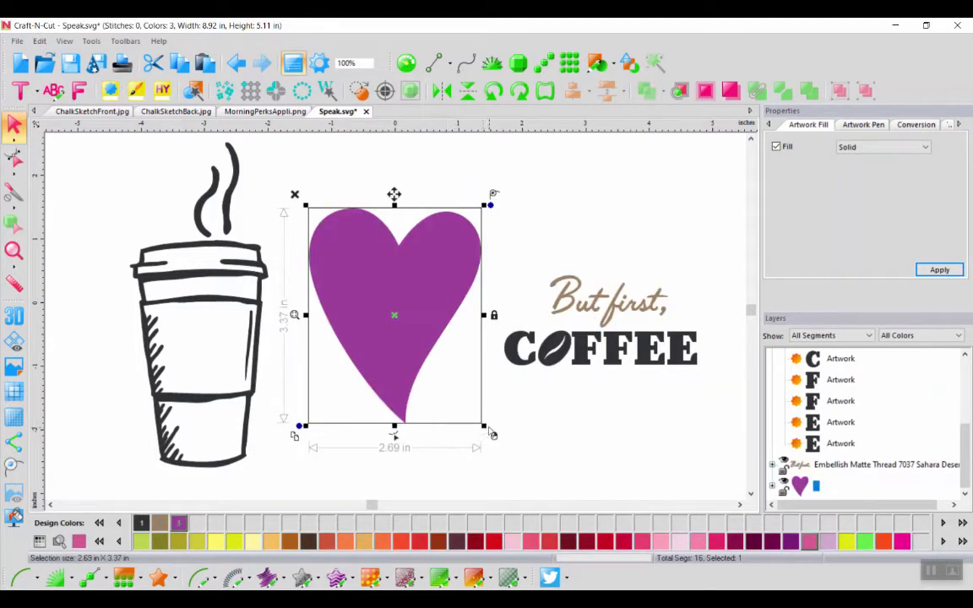
- Scale the purple heart to about 0.82 by 1.03 in and place it on the cup sleeve, tilted slightly counterclockwise
drag(482, 425, 211, 363)
drag(248, 399, 187, 365)
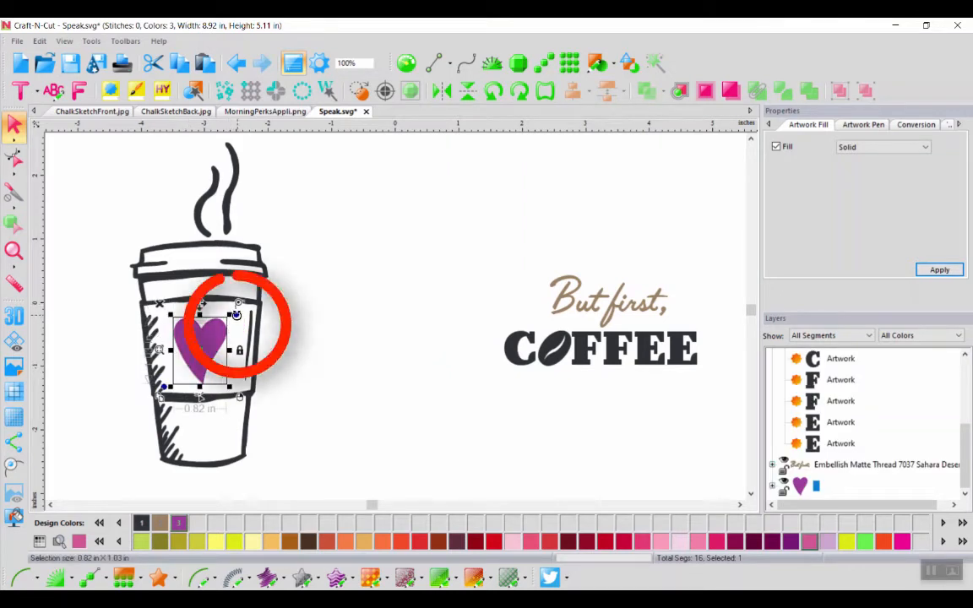
mouse_move(237, 314)
mouse_down()
mouse_move(226, 305)
mouse_move(222, 316)
mouse_up()
drag(198, 350, 201, 351)
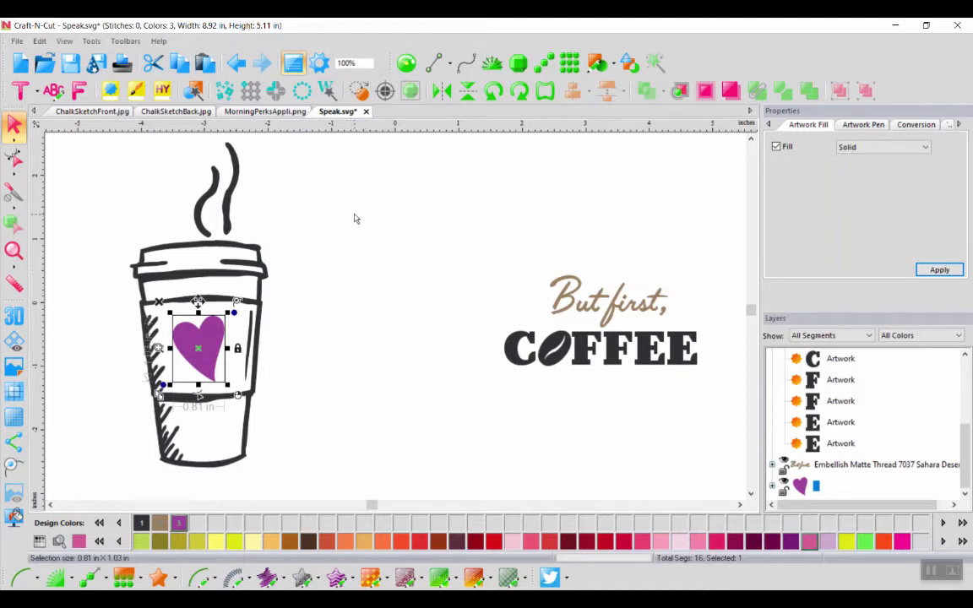
- Draw a circle 3.00 in in diameter between the cup and the coffee lettering, and check its dimensions
click(603, 67)
click(574, 95)
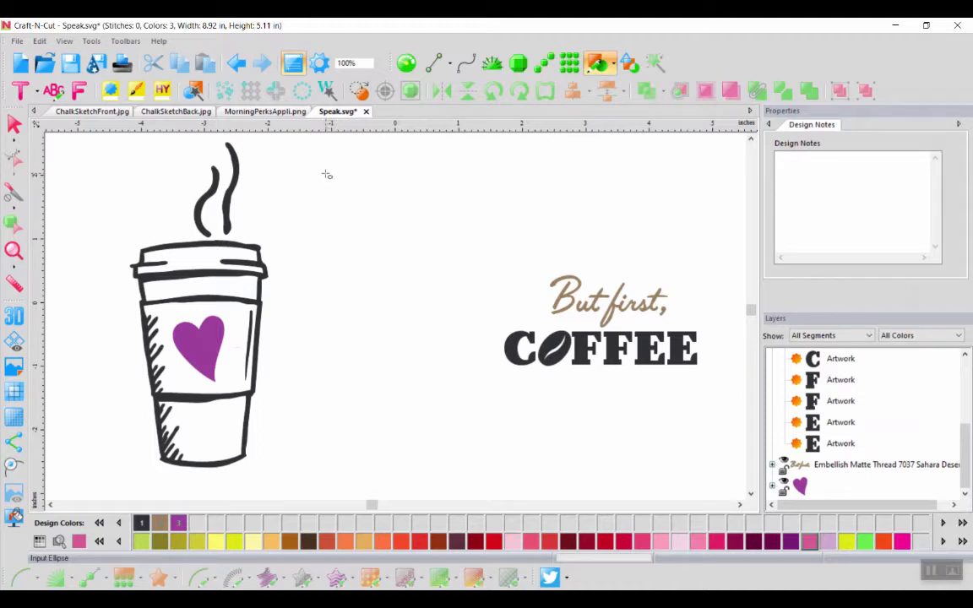
drag(310, 160, 461, 347)
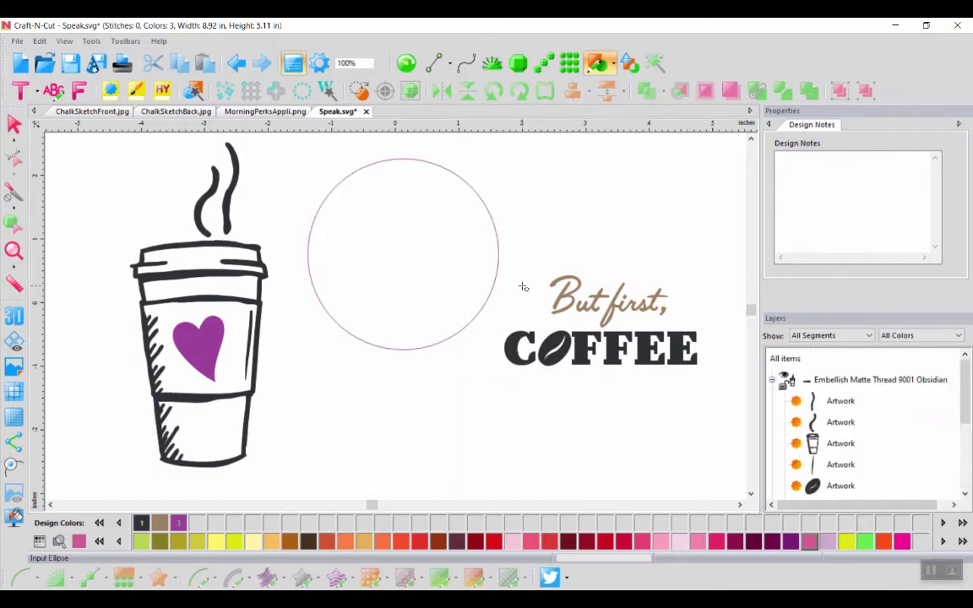
click(13, 124)
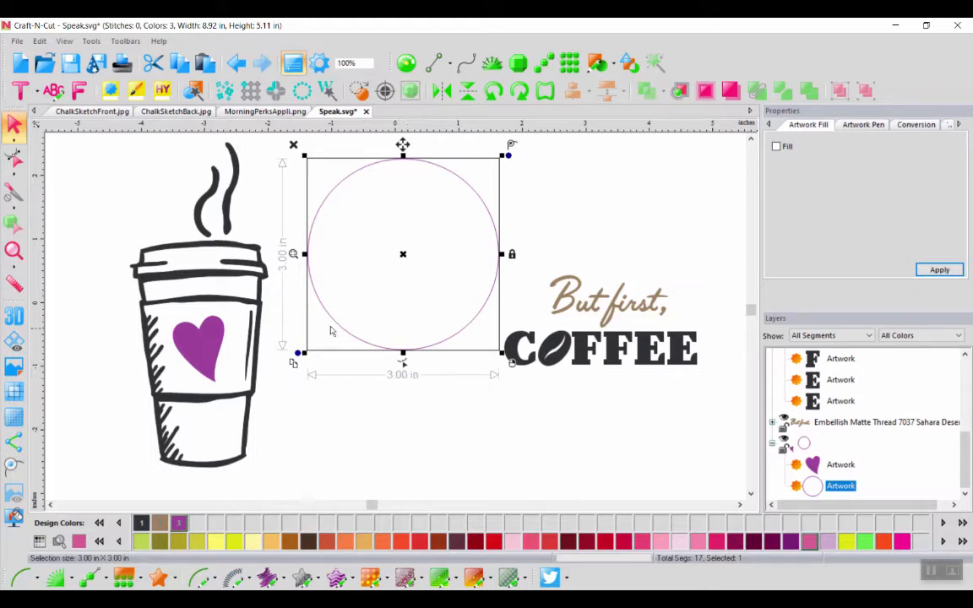
click(950, 125)
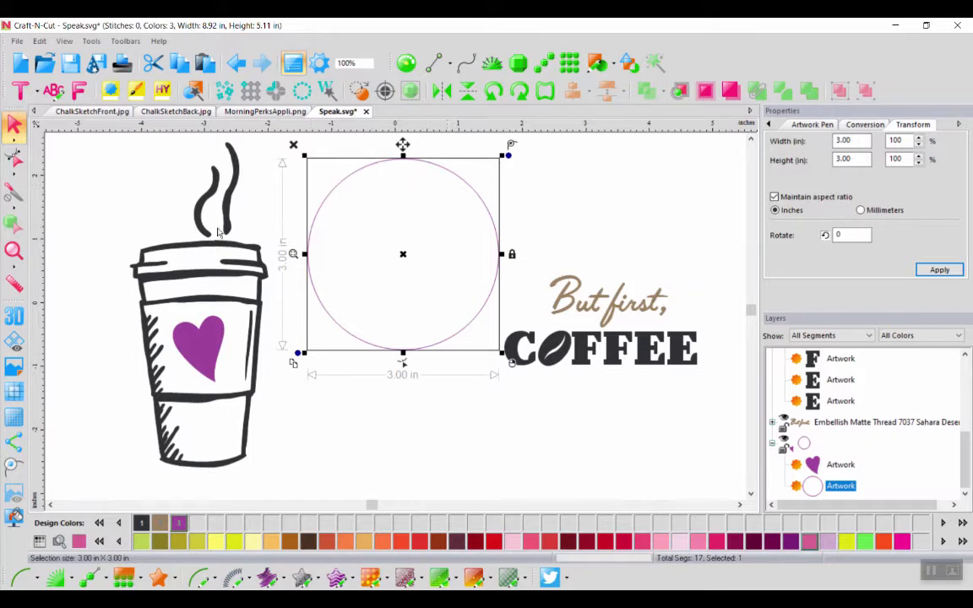
- Scale the cup and heart together to about 1.08 by 2.53 in and fit them into the circle's left half, tilted slightly counterclockwise
click(106, 151)
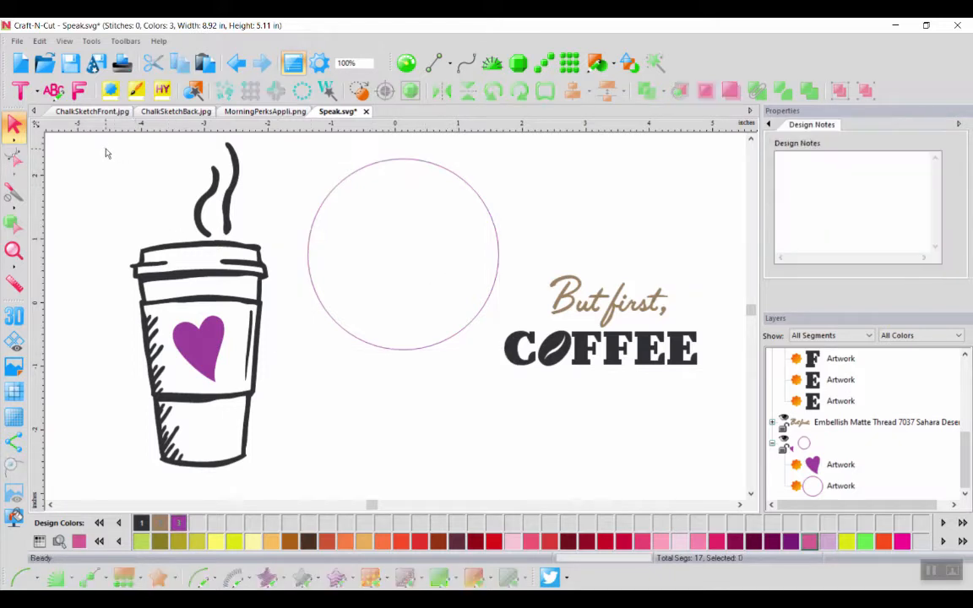
drag(99, 143, 287, 502)
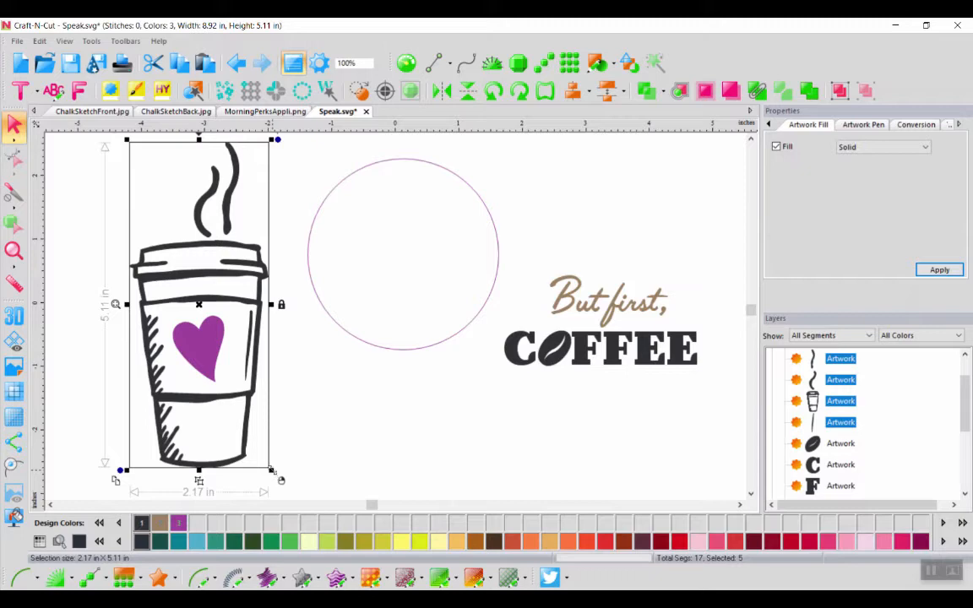
drag(271, 468, 195, 294)
drag(176, 262, 395, 293)
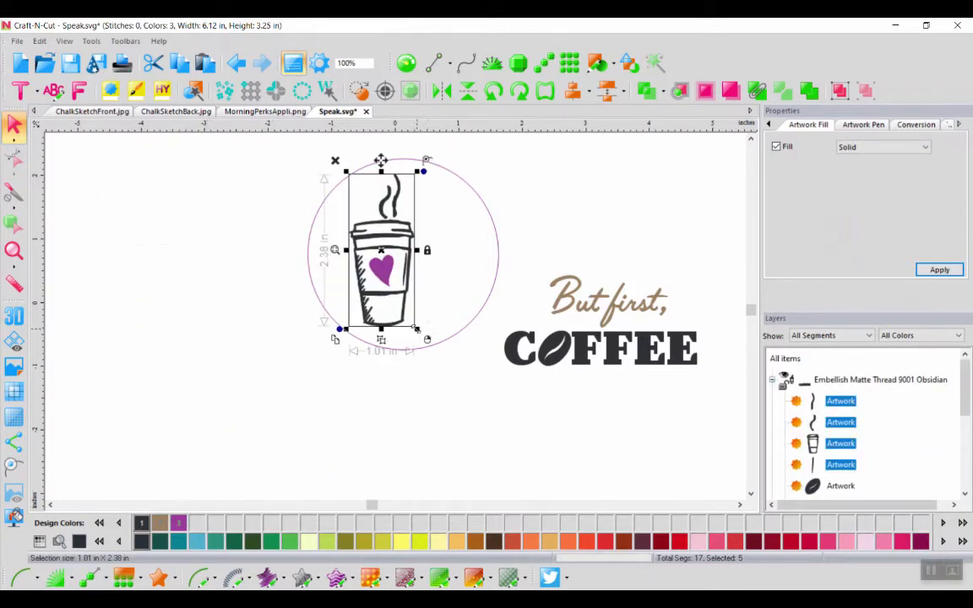
drag(415, 328, 420, 337)
drag(400, 293, 393, 285)
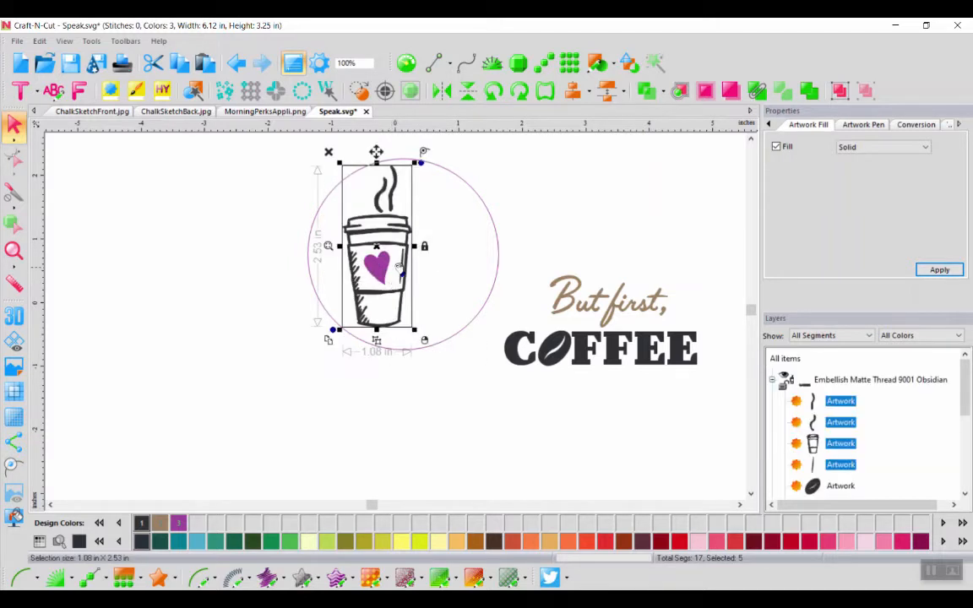
drag(422, 163, 397, 159)
drag(390, 285, 384, 287)
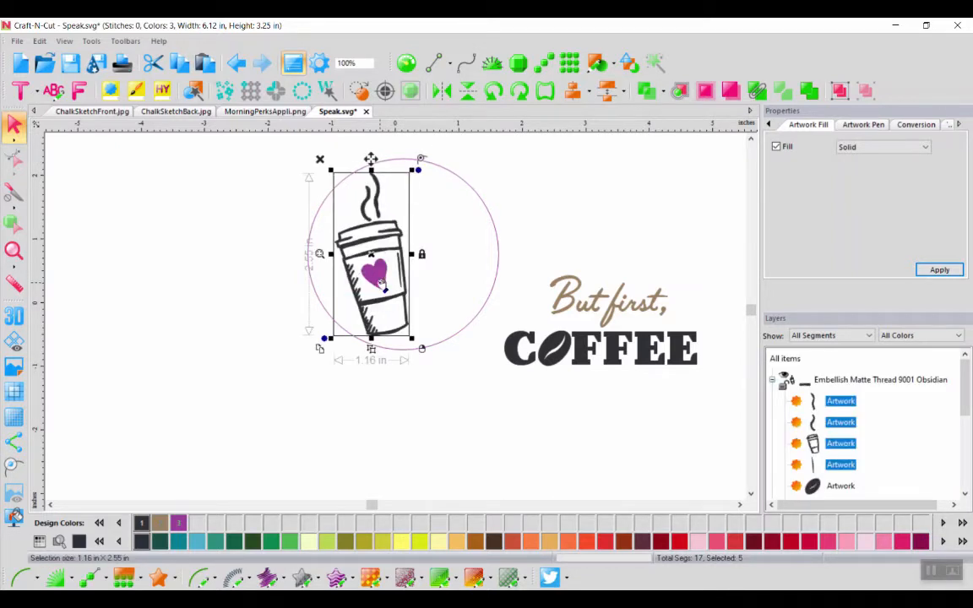
- Move "But" into the circle's upper right beside the steam and place "first," directly below it
click(581, 304)
drag(547, 261, 558, 269)
click(567, 312)
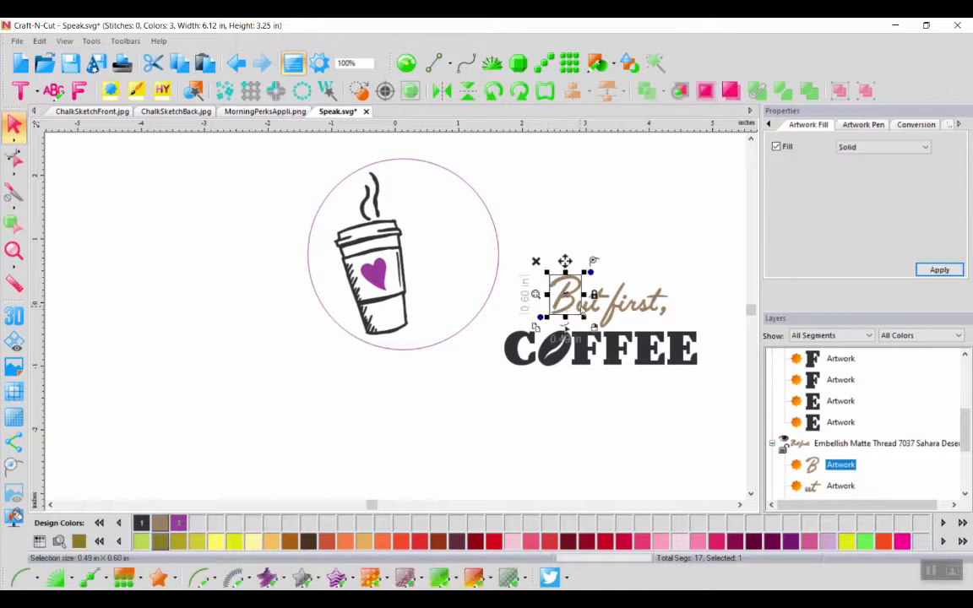
click(617, 295)
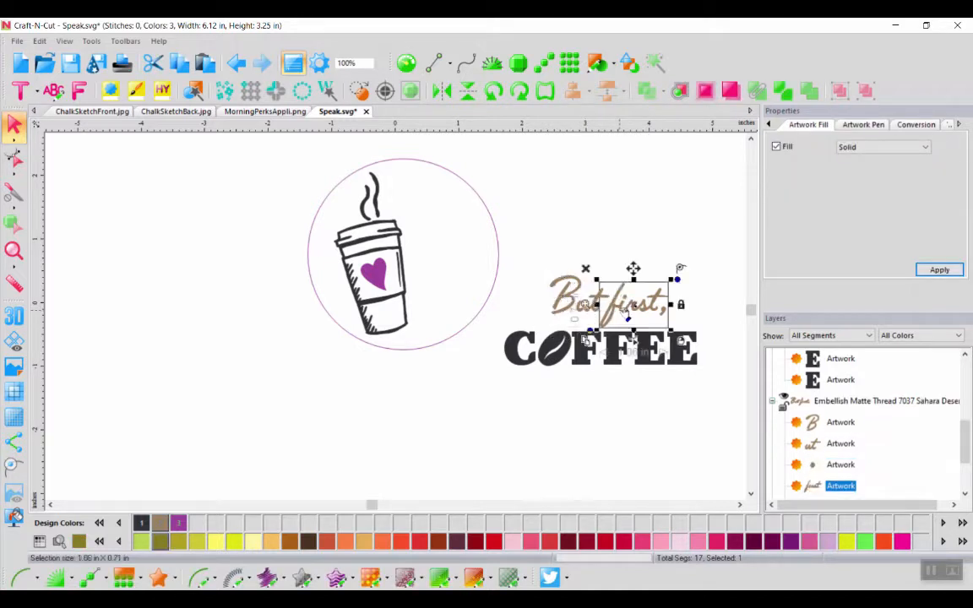
click(549, 267)
drag(529, 253, 449, 216)
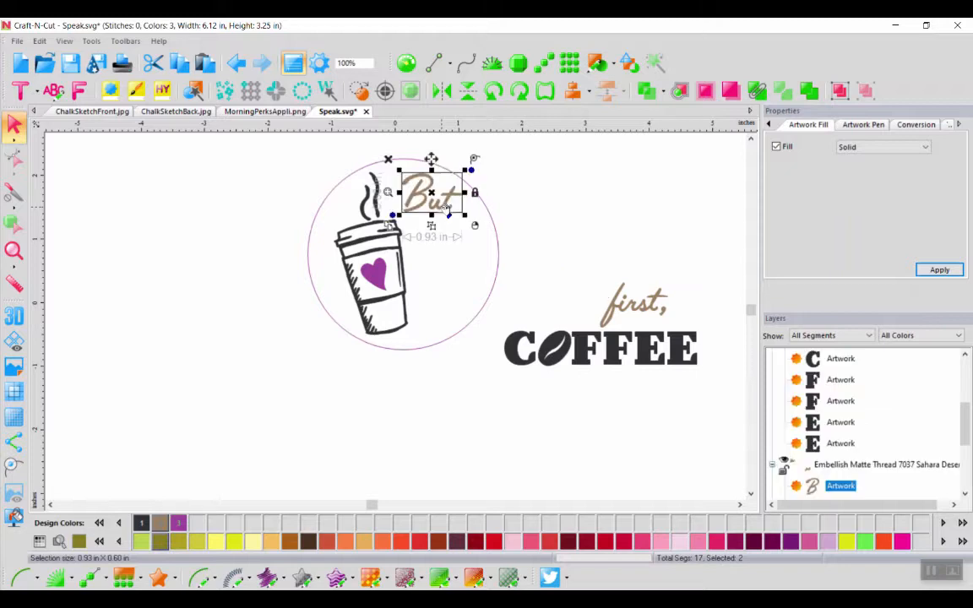
drag(597, 266, 452, 243)
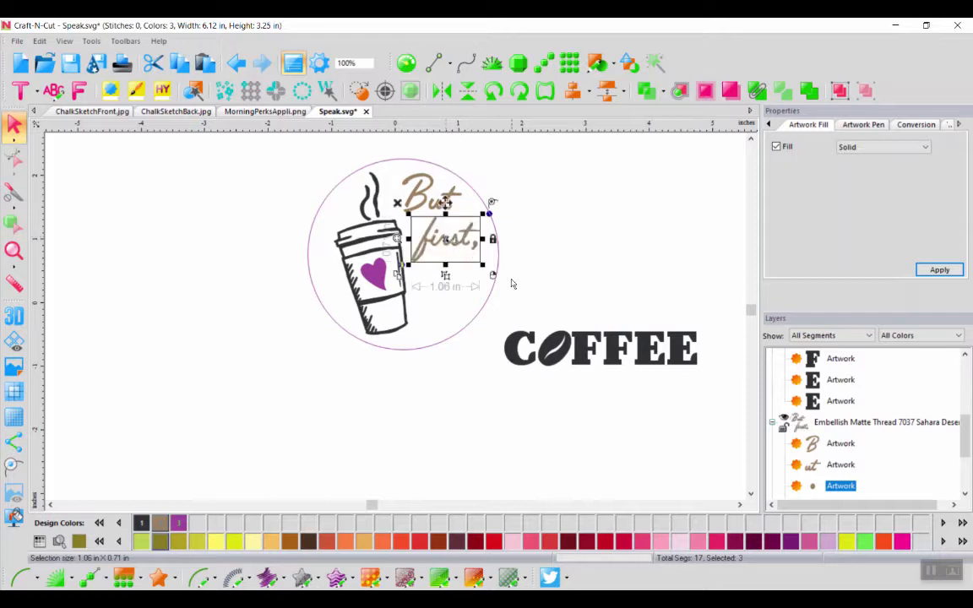
- Scale the whole word COFFEE proportionally down to about 2.32 by 0.42 in
click(520, 345)
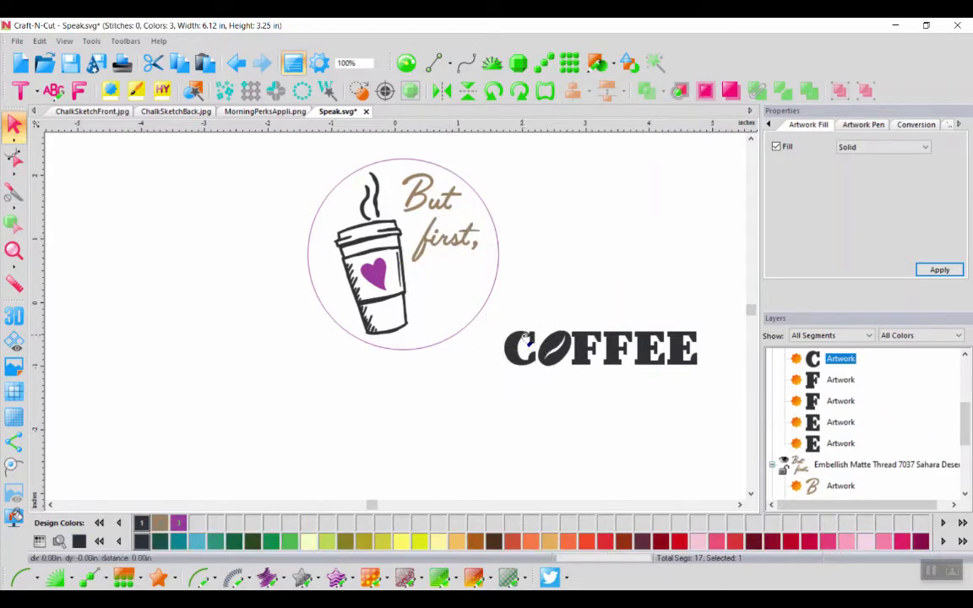
drag(524, 338, 500, 321)
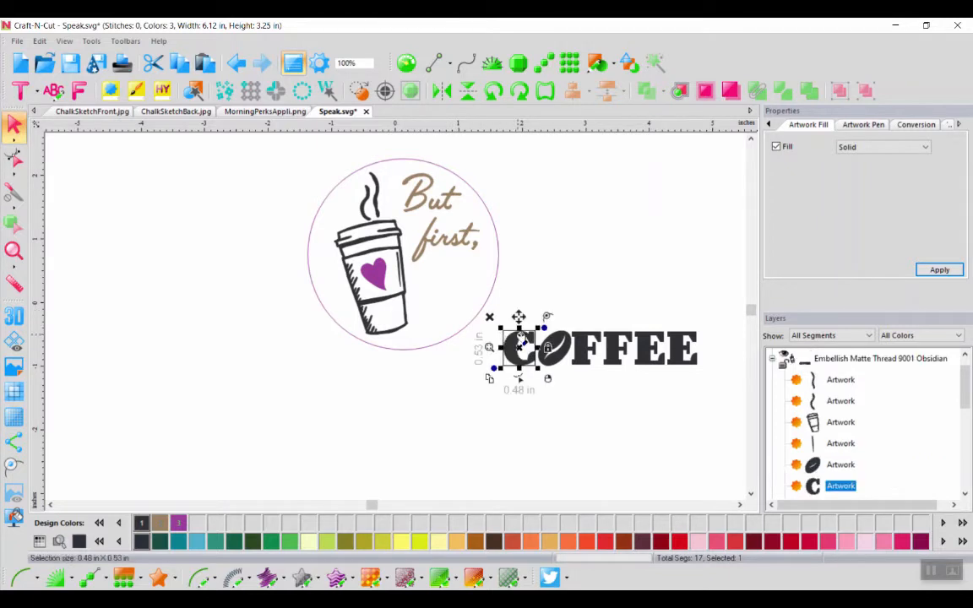
click(499, 318)
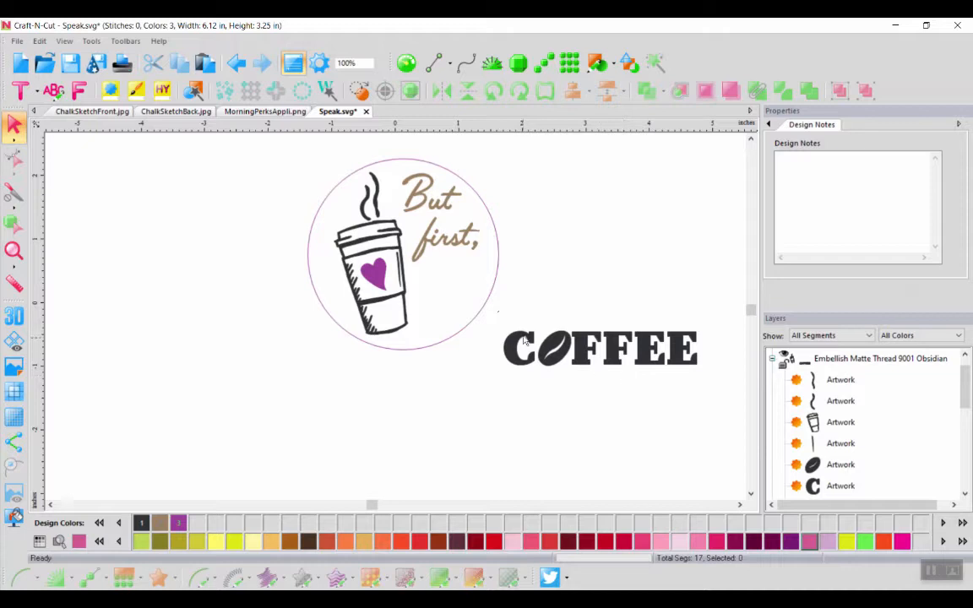
drag(497, 322, 653, 348)
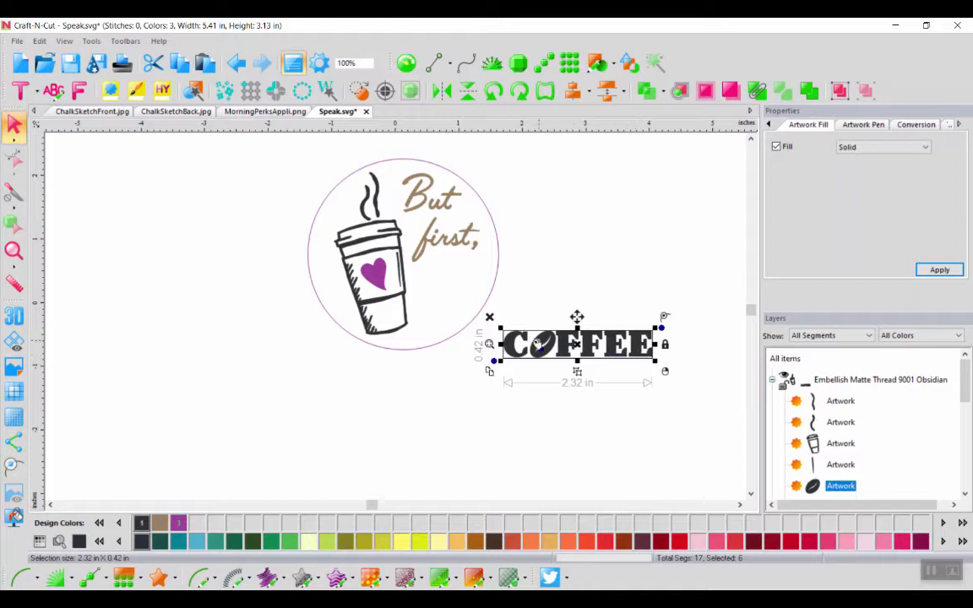
- Move the letter C of COFFEE into the circle beside the cup, below "first,", and tilt it counterclockwise
click(518, 297)
click(519, 344)
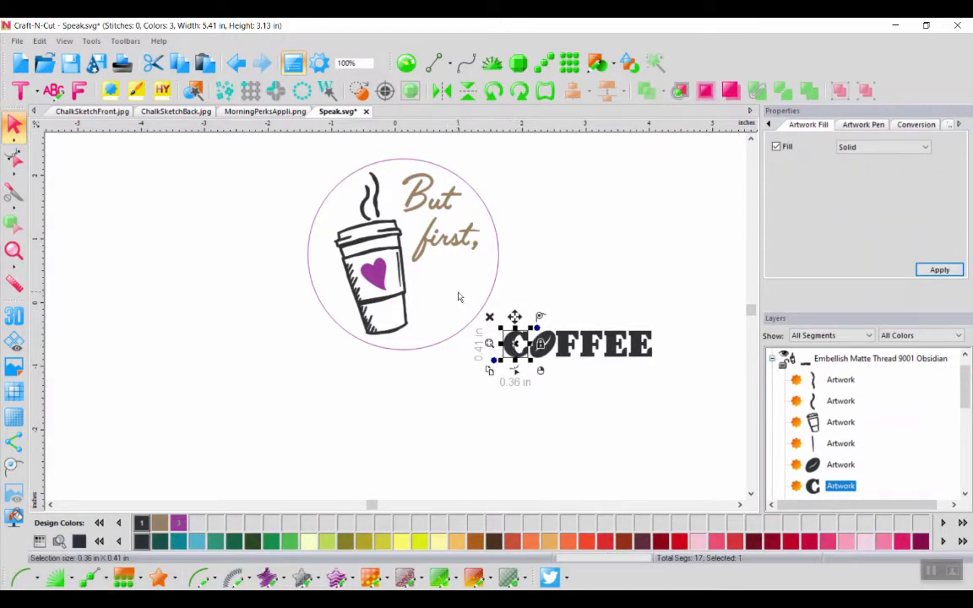
drag(524, 347, 425, 285)
click(445, 269)
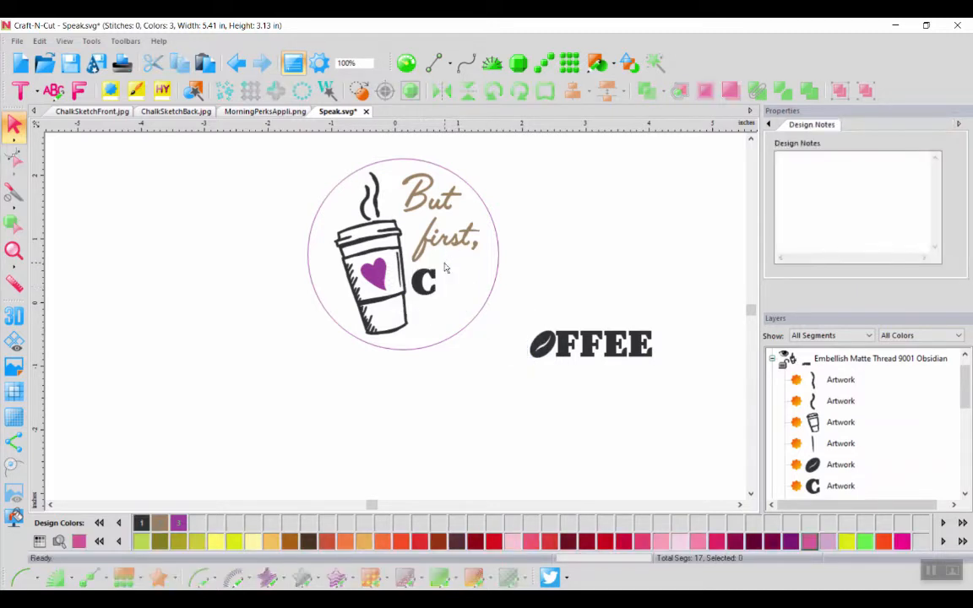
click(429, 285)
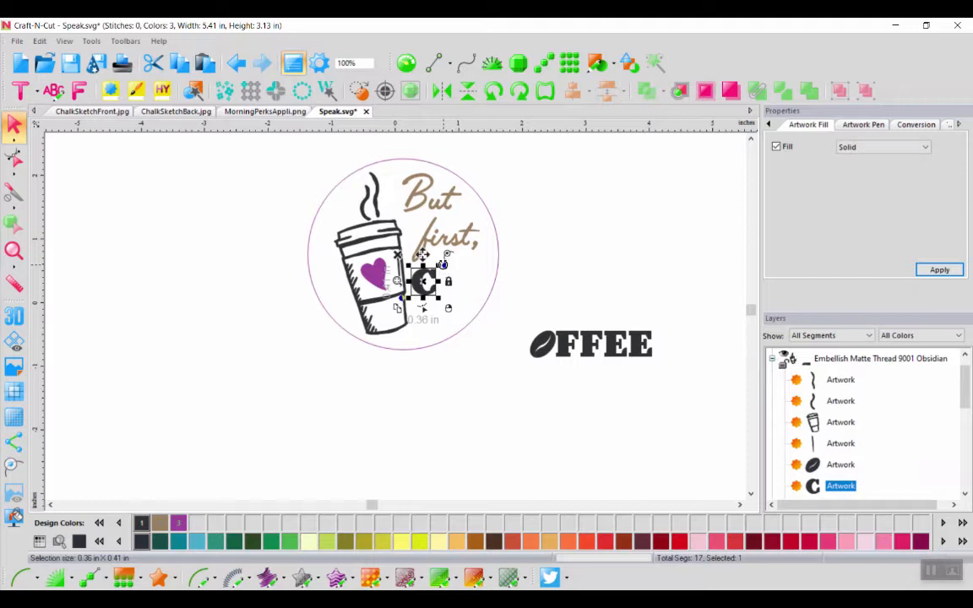
drag(444, 265, 424, 294)
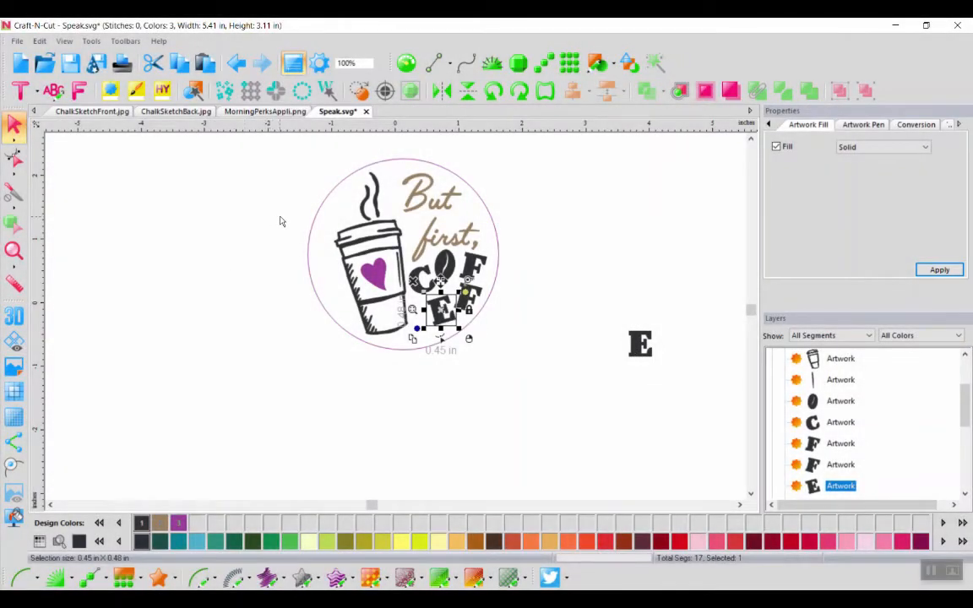
- Move the last letter E of COFFEE into the circle, below the other E and beside the cup's base
click(16, 251)
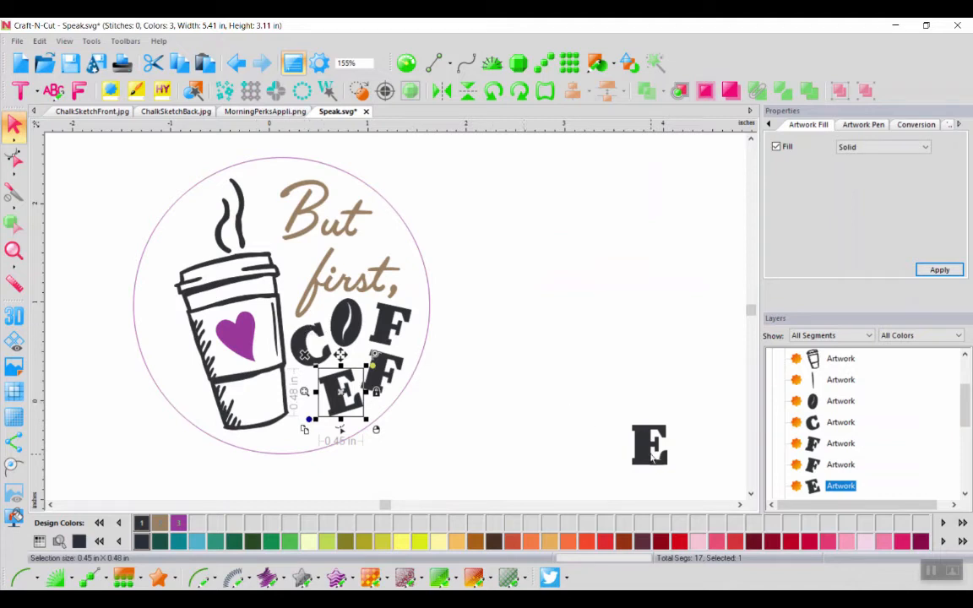
drag(644, 456, 321, 405)
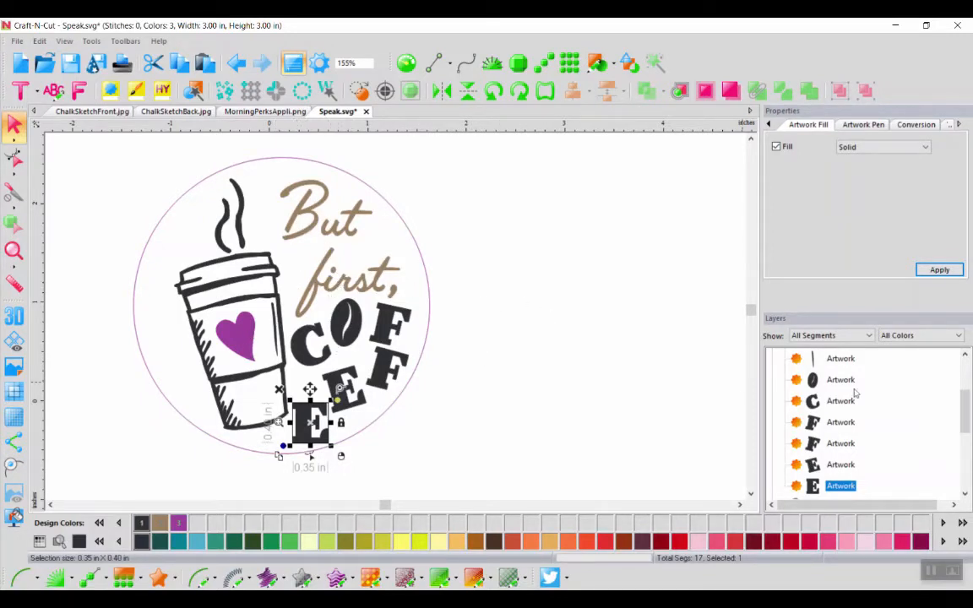
- Recolor the "But first," lettering to the same purple as the heart and collapse the layer list
scroll(850, 420, up, 4)
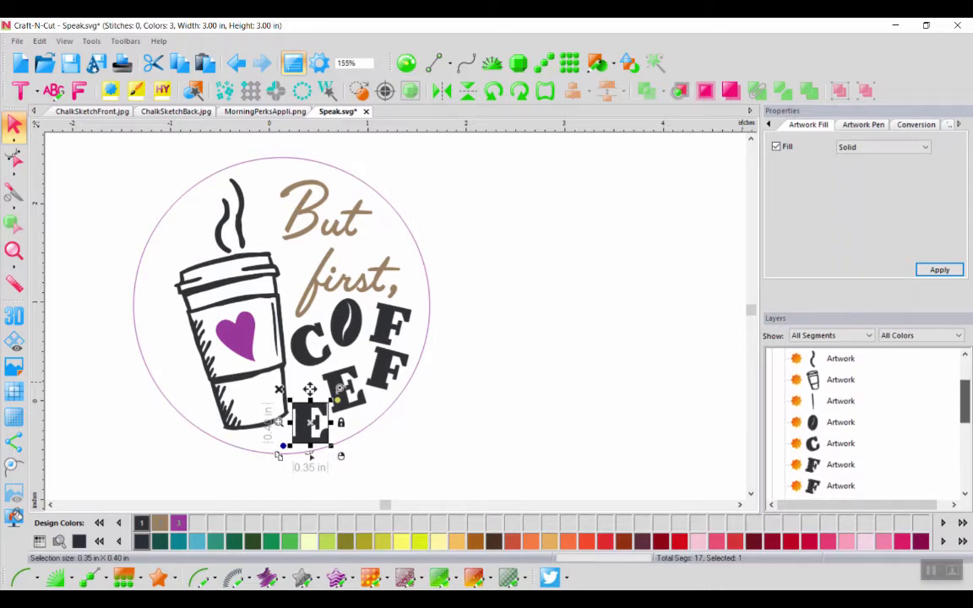
scroll(865, 422, down, 5)
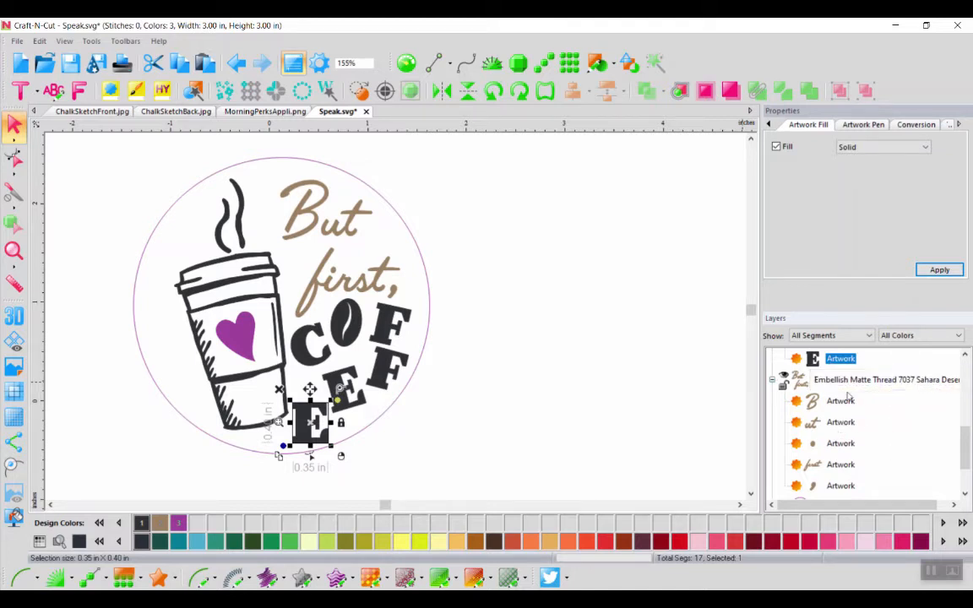
click(844, 423)
right_click(848, 423)
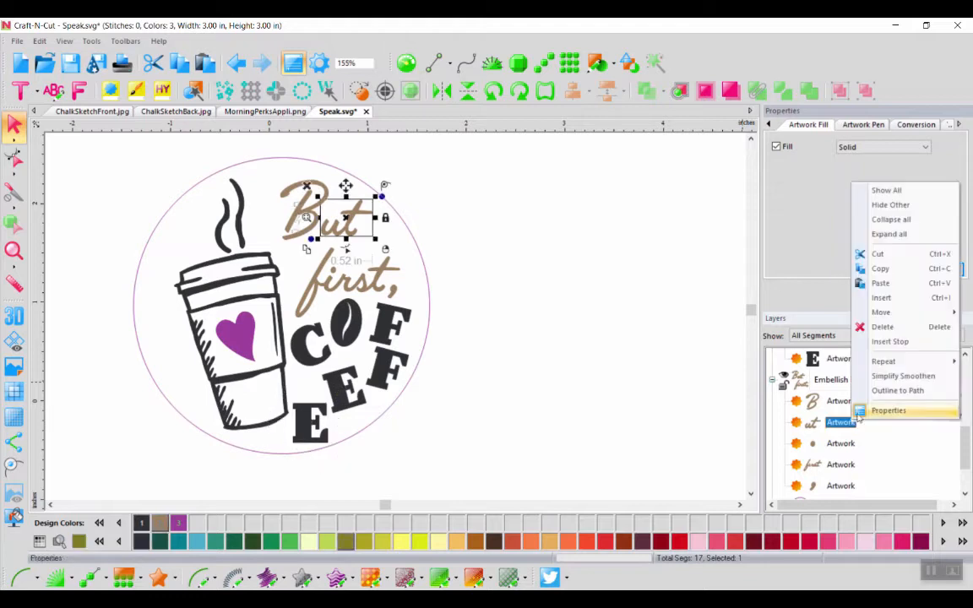
click(888, 219)
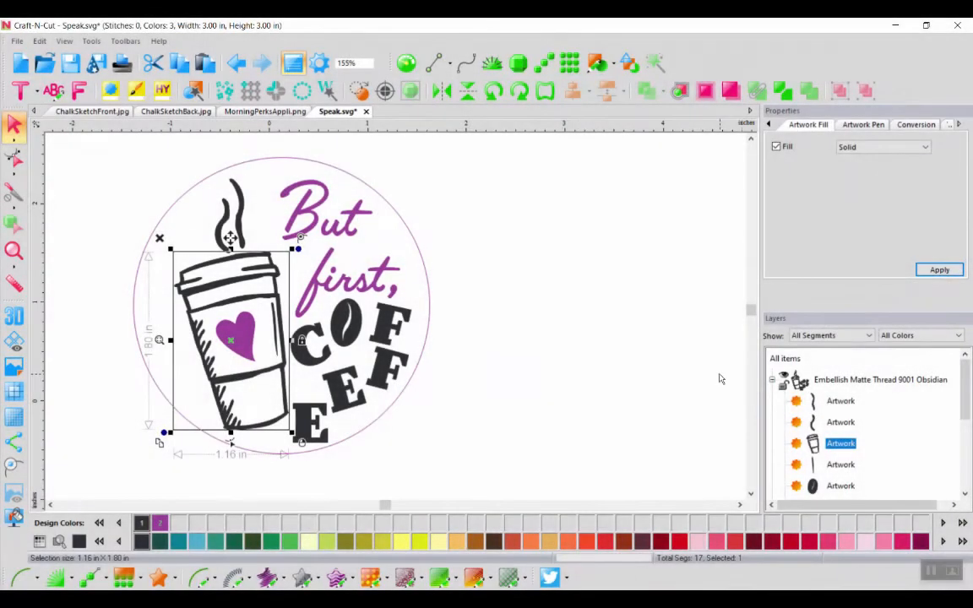
- Combine all the black artwork into one path and all the purple artwork into another
mouse_move(963, 390)
mouse_down()
mouse_move(963, 406)
mouse_move(963, 380)
mouse_up()
click(823, 380)
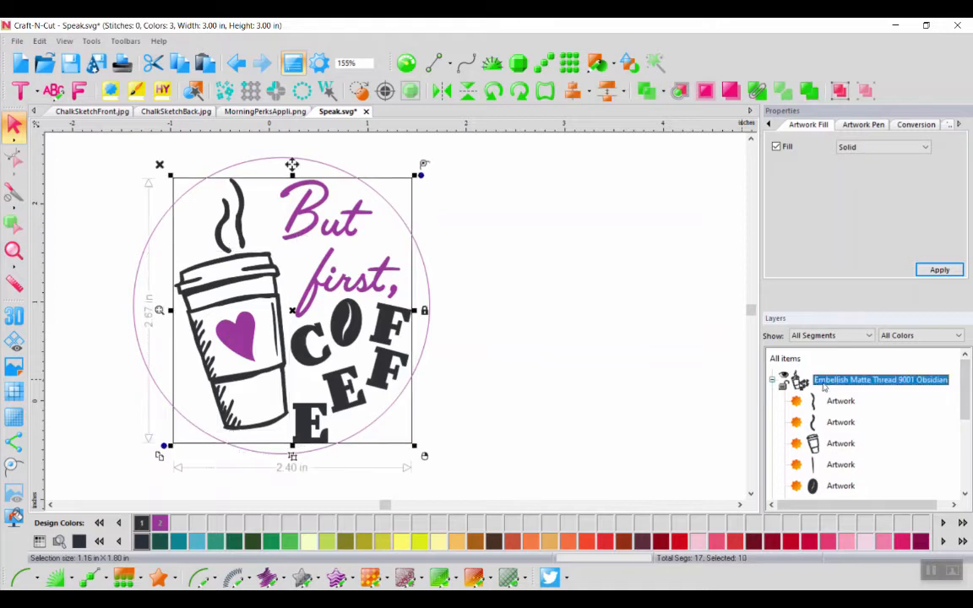
click(759, 93)
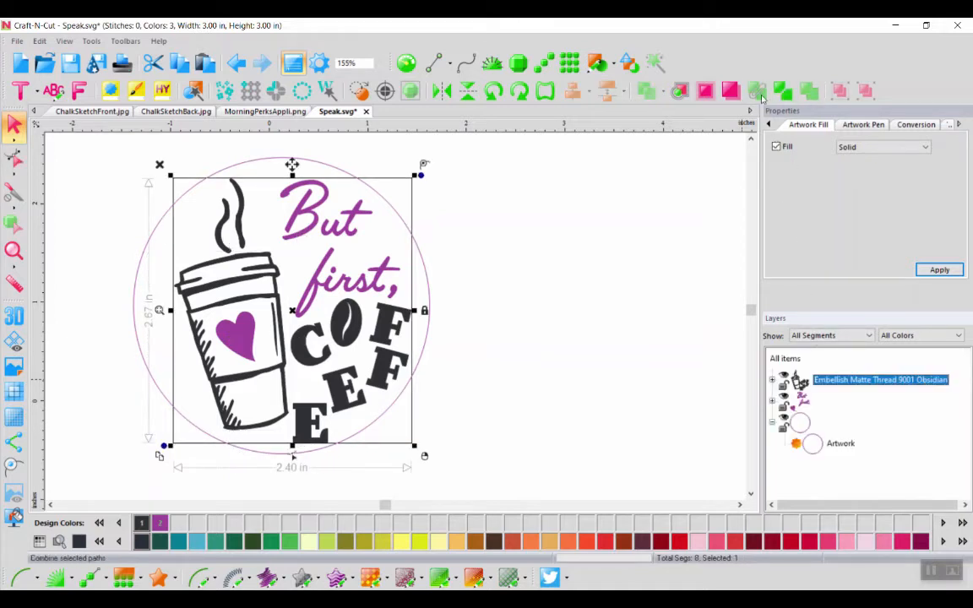
click(803, 404)
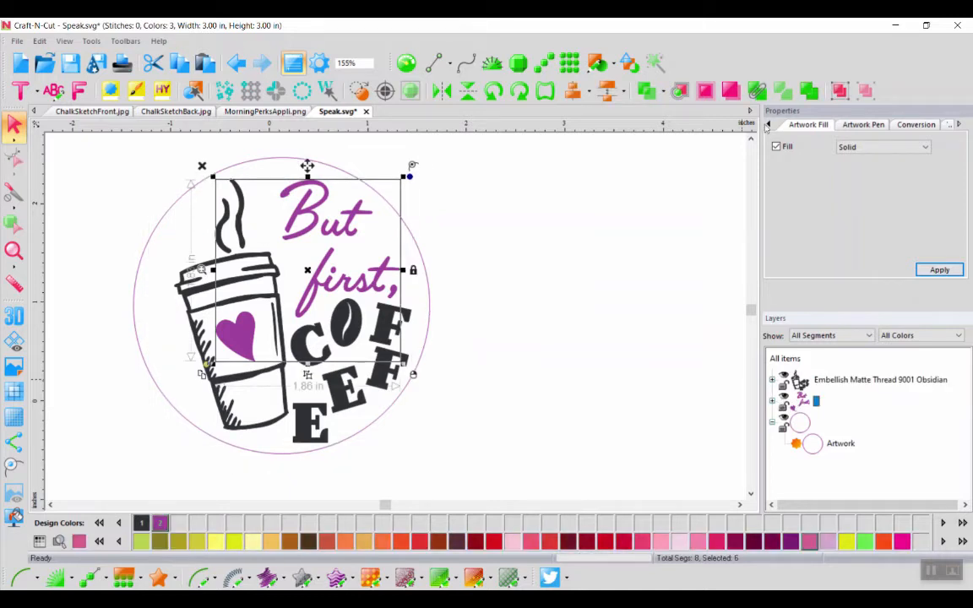
click(757, 91)
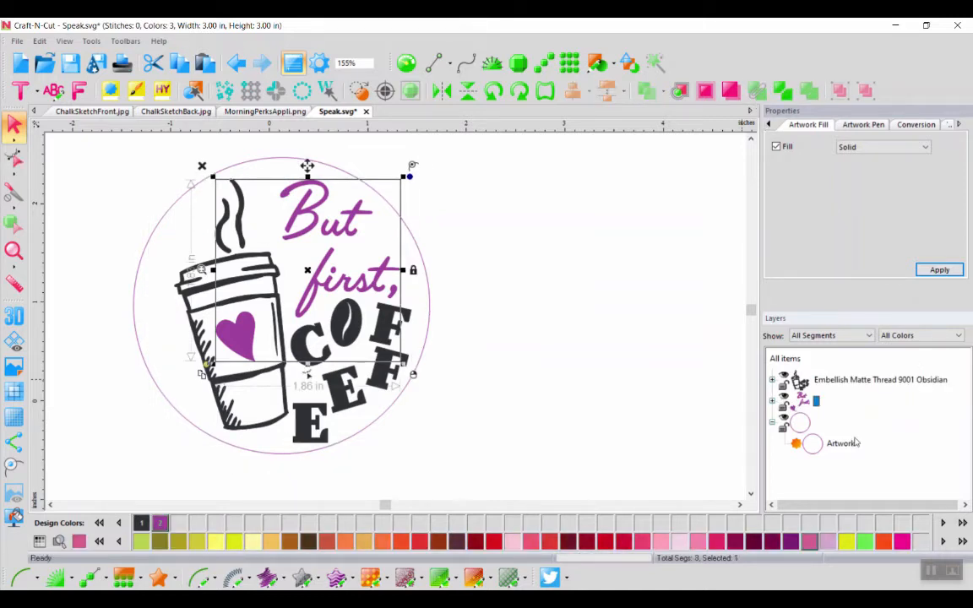
- Delete the circle surrounding the design
click(798, 428)
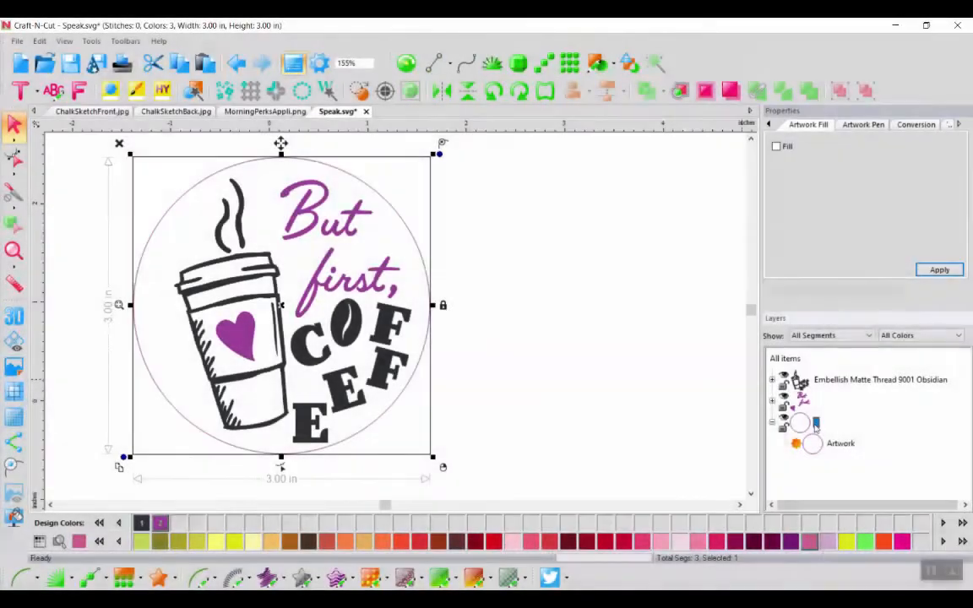
key(Delete)
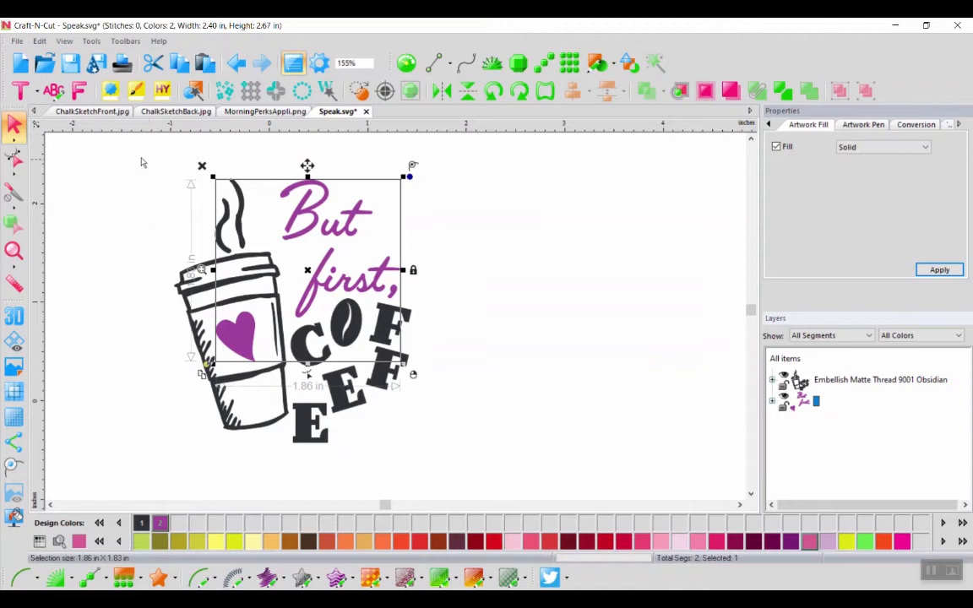
- Add layered vinyl registration marks on the left of the whole design, with 0.20 in size and 0.20 in spacing
drag(140, 153, 486, 482)
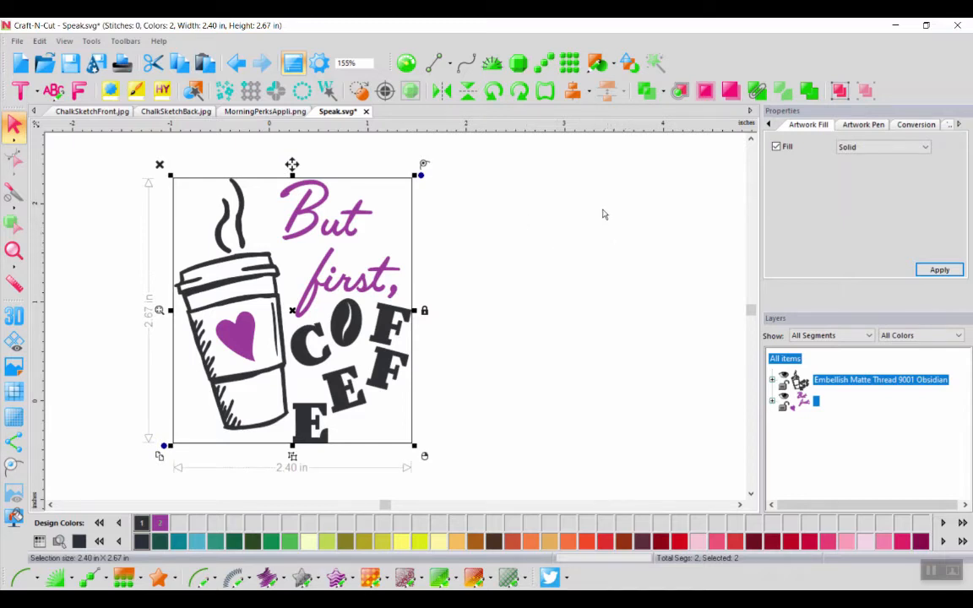
click(385, 91)
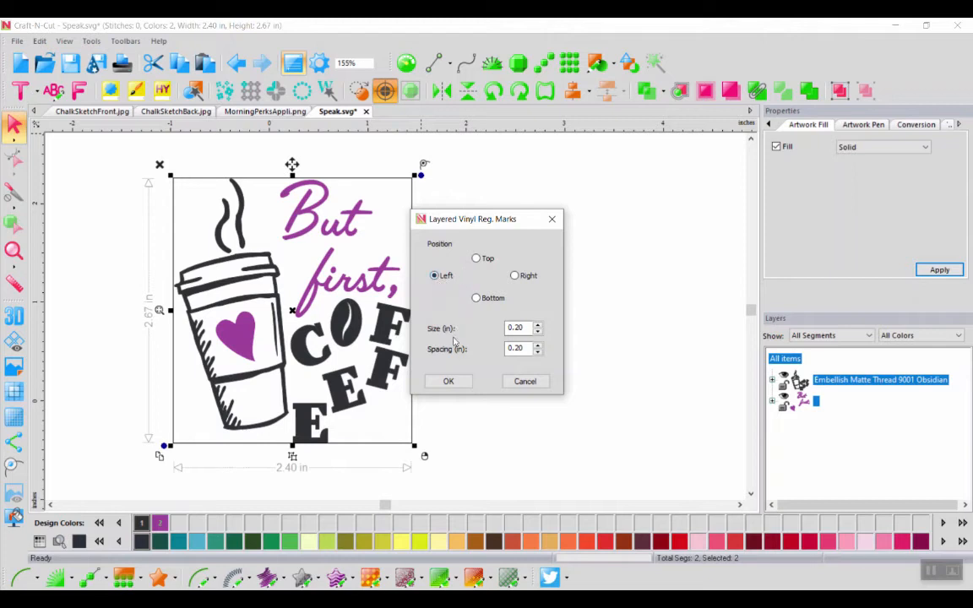
click(520, 327)
click(450, 382)
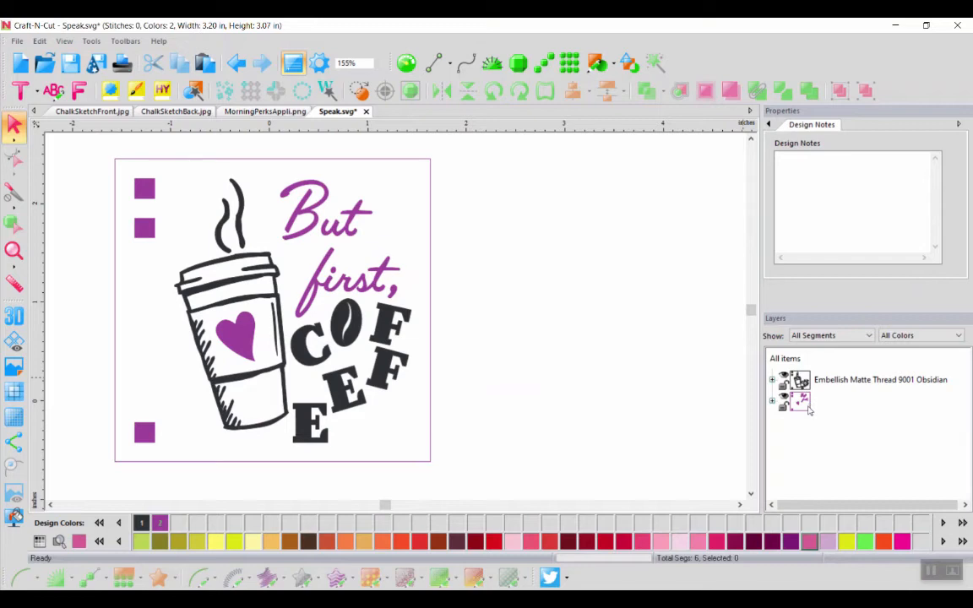
- Move the purple layer with its frame and registration marks directly to the right of the black layer
click(306, 162)
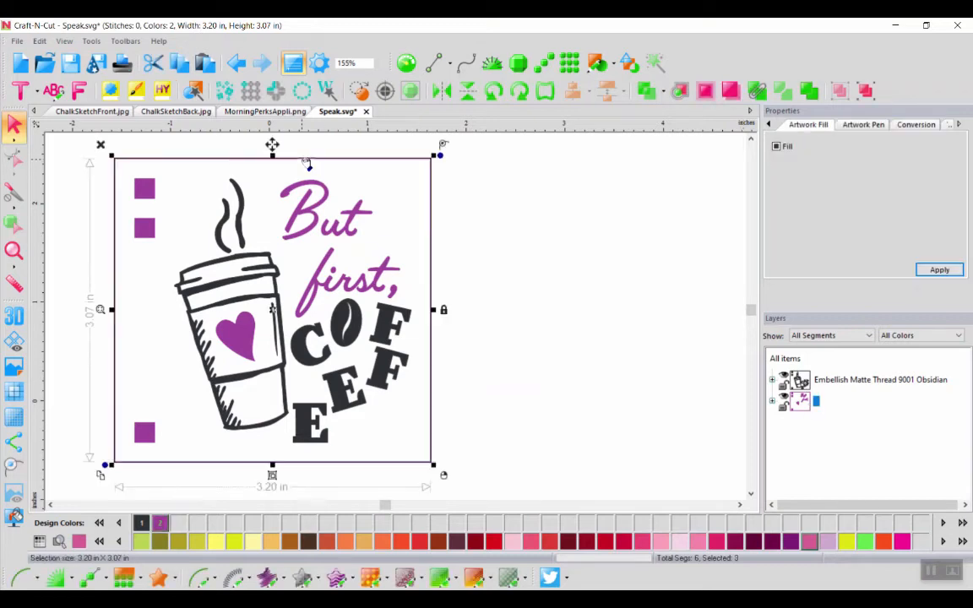
drag(307, 162, 625, 165)
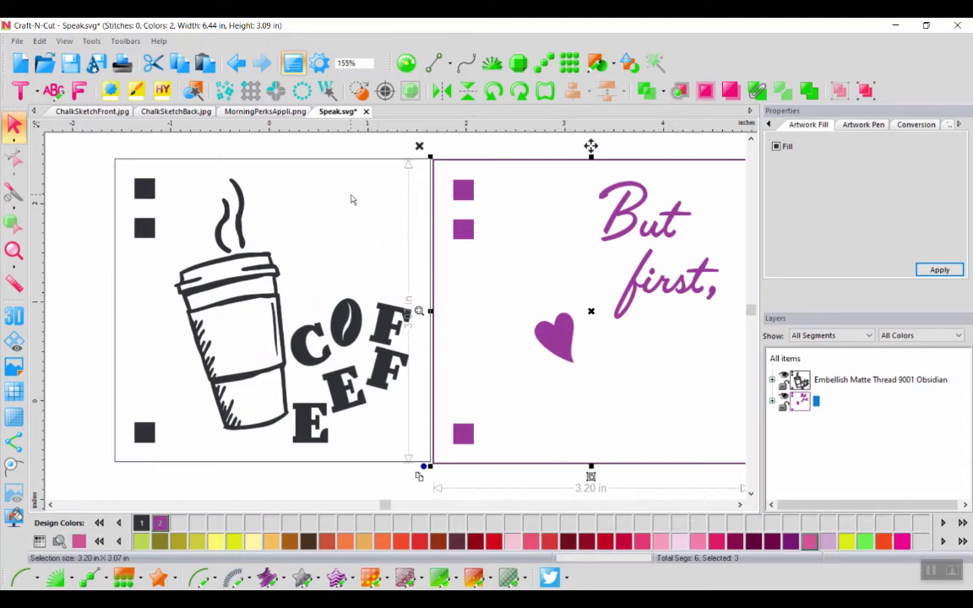
- Set up the cut export for a Brother ScanNCut with Vinyl as the material and review its cutting instructions
click(96, 64)
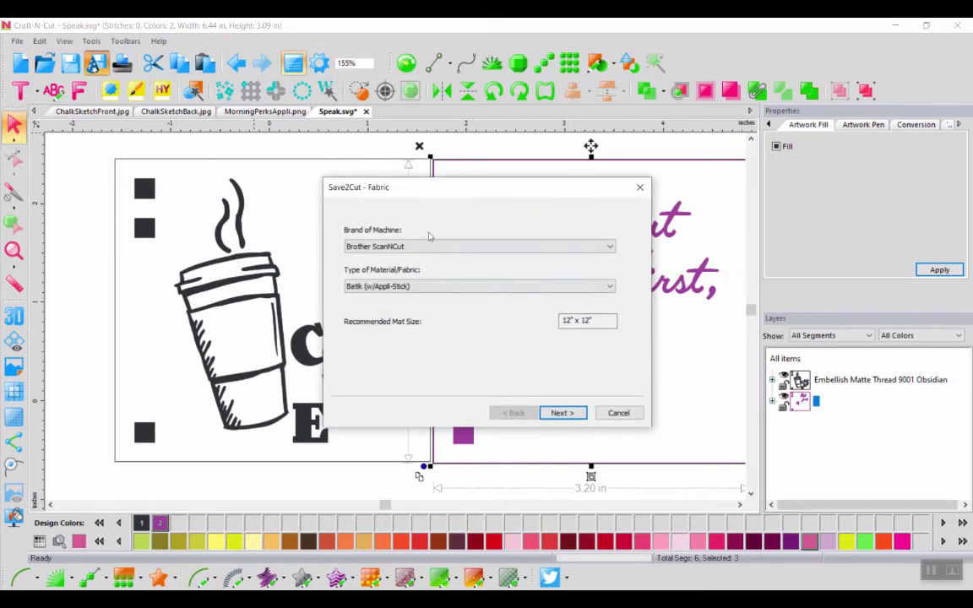
click(429, 286)
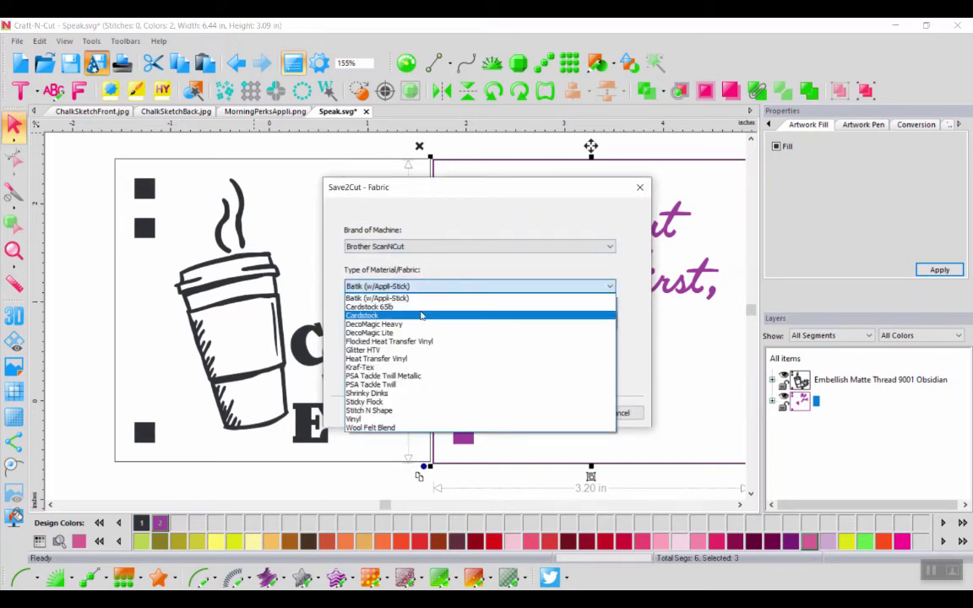
click(424, 419)
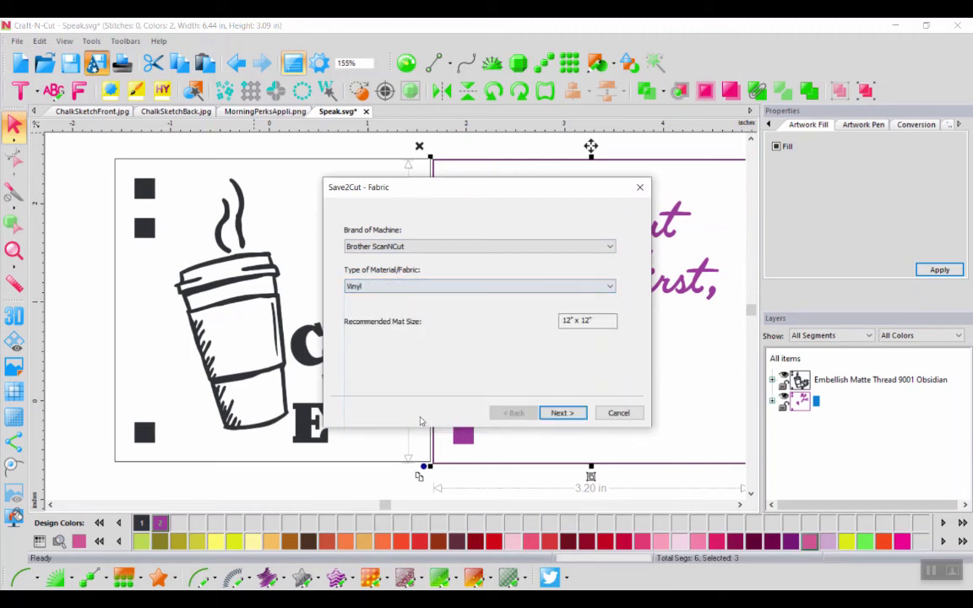
click(566, 414)
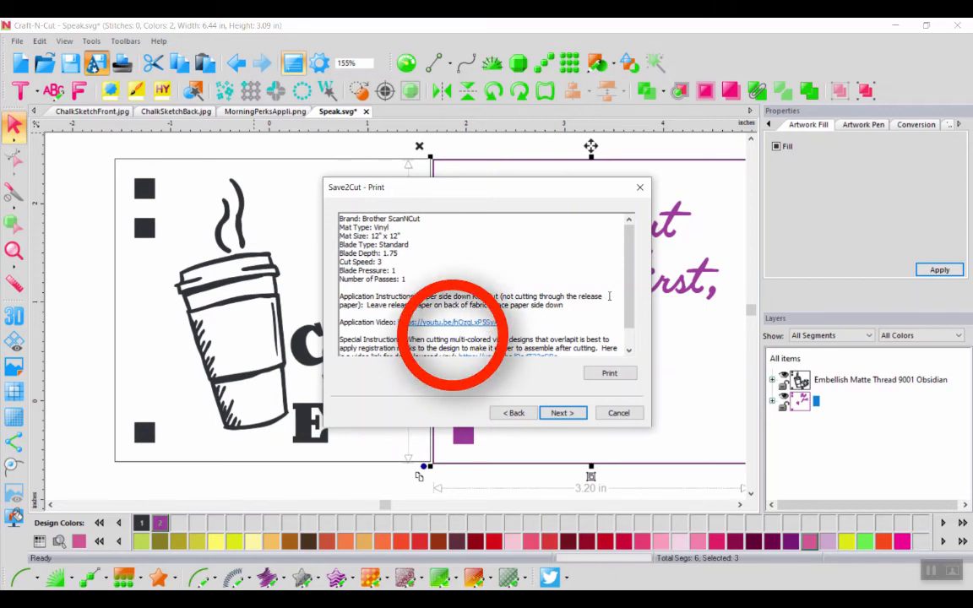
scroll(557, 299, down, 1)
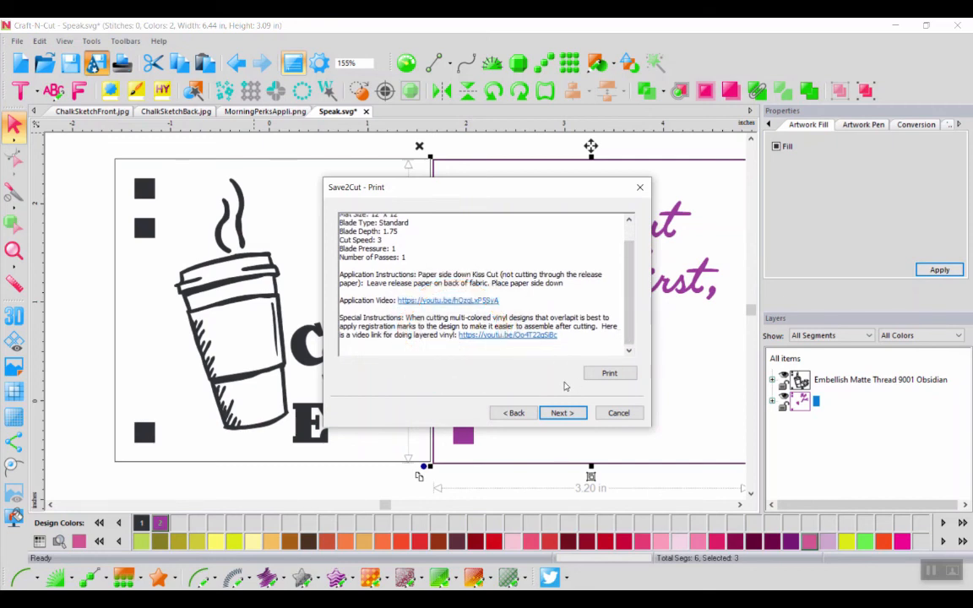
- Save the cut files in FCM format as "jkl;jk;jkl;a" in the CNC_Lecture folder and close the print preview
click(561, 412)
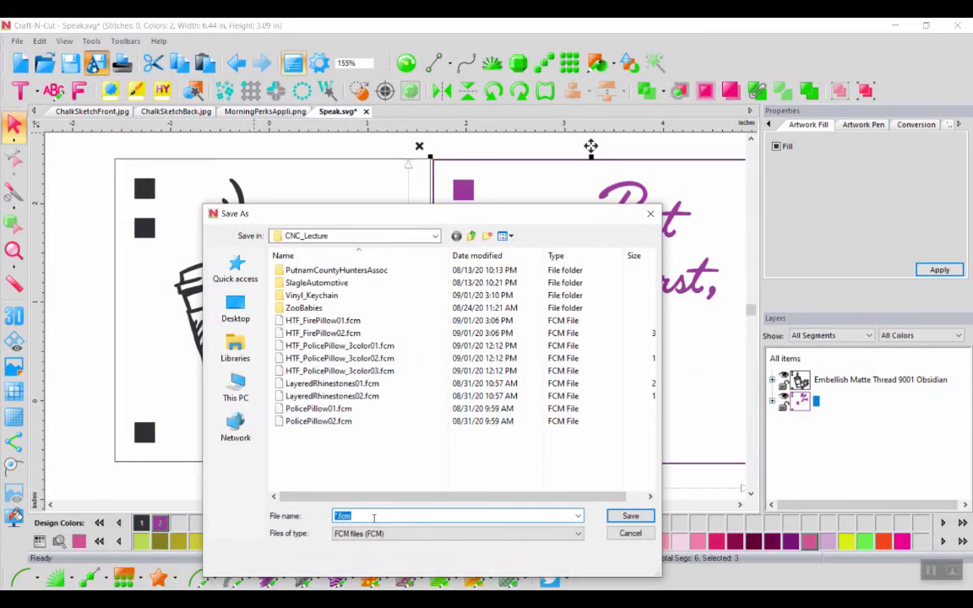
text(jkl;jk;jkl;a)
click(613, 515)
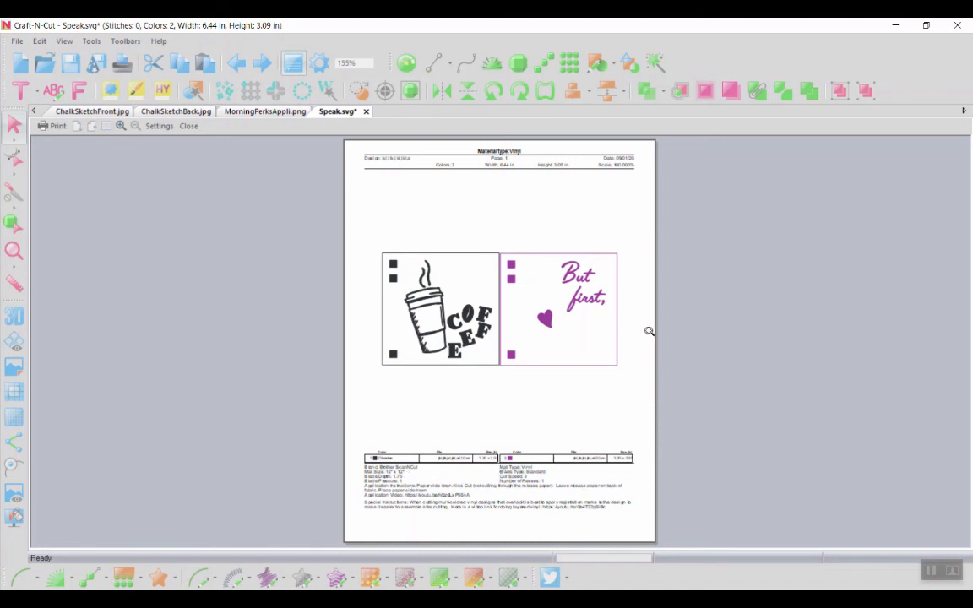
click(188, 126)
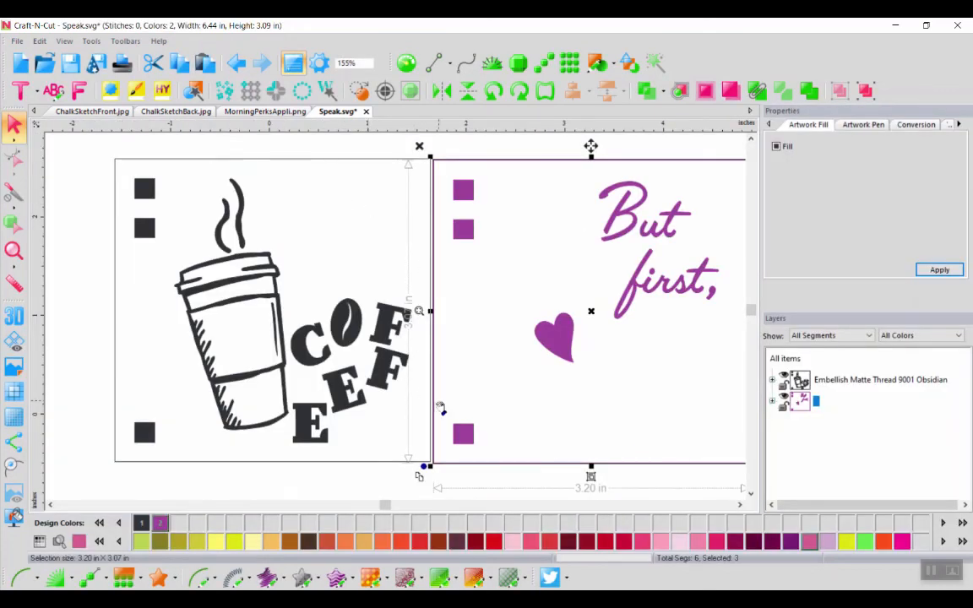